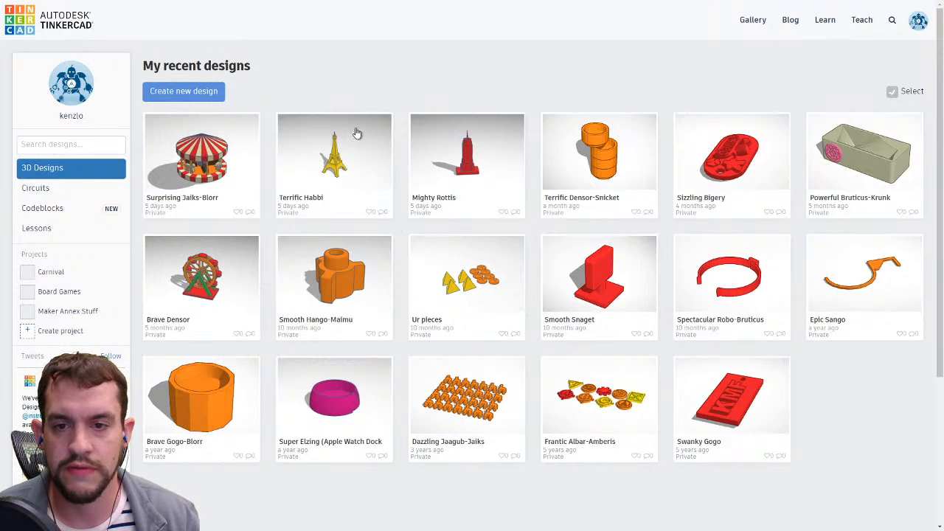
# Open the workplane grid properties, browse the unit options and cancel the dialog.
pyautogui.moveTo(378, 125)
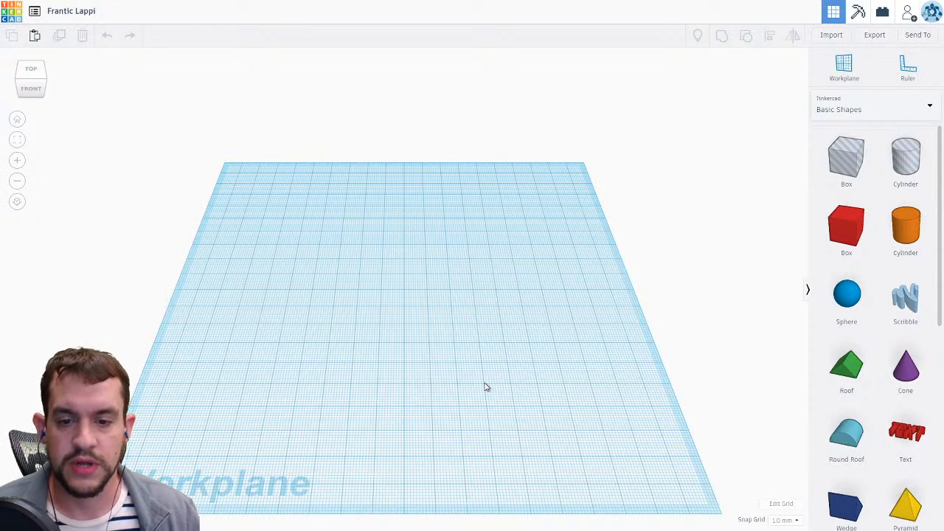
pyautogui.scroll(8, 453, 380)
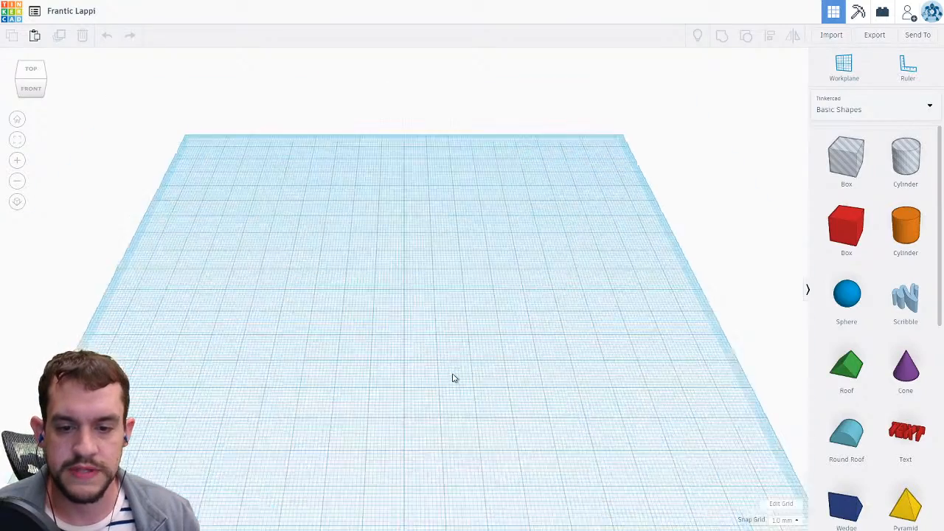
pyautogui.scroll(3, 453, 379)
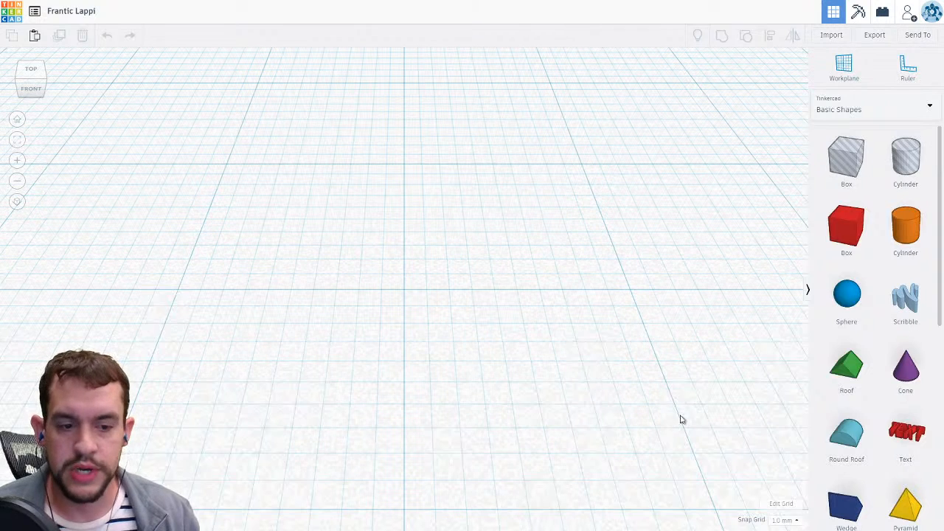
pyautogui.click(773, 505)
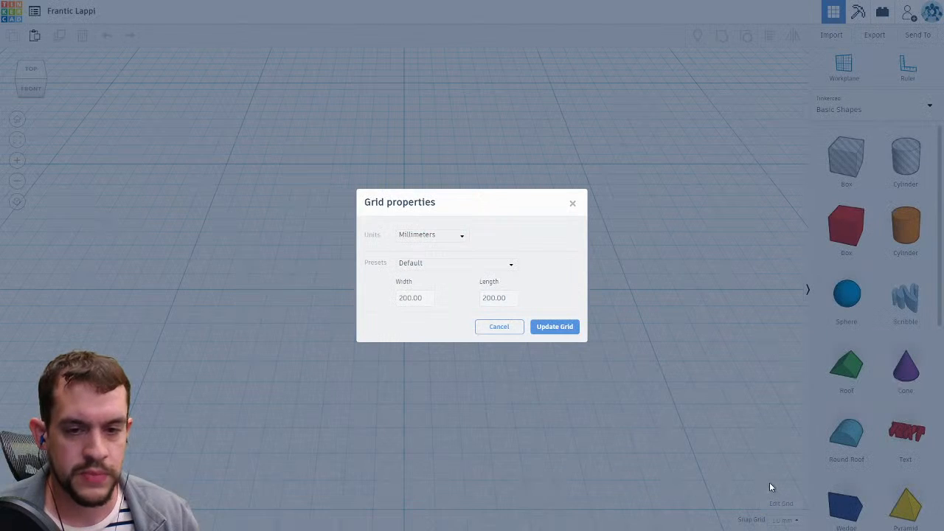
pyautogui.click(451, 236)
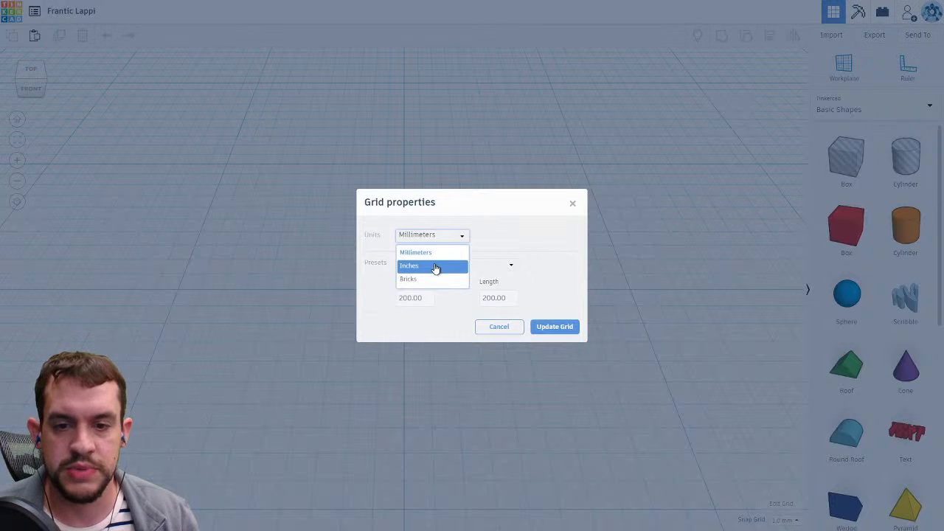
pyautogui.click(493, 242)
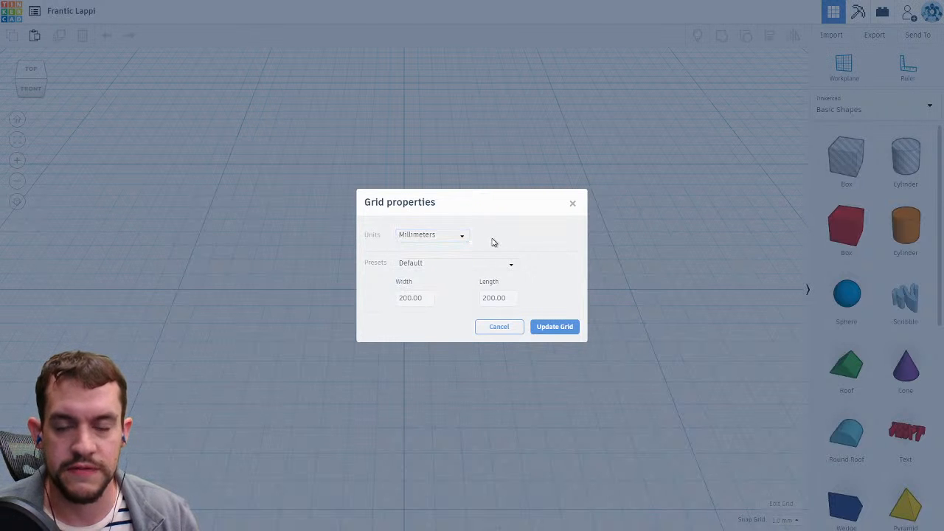
pyautogui.click(499, 326)
pyautogui.scroll(-4, 496, 330)
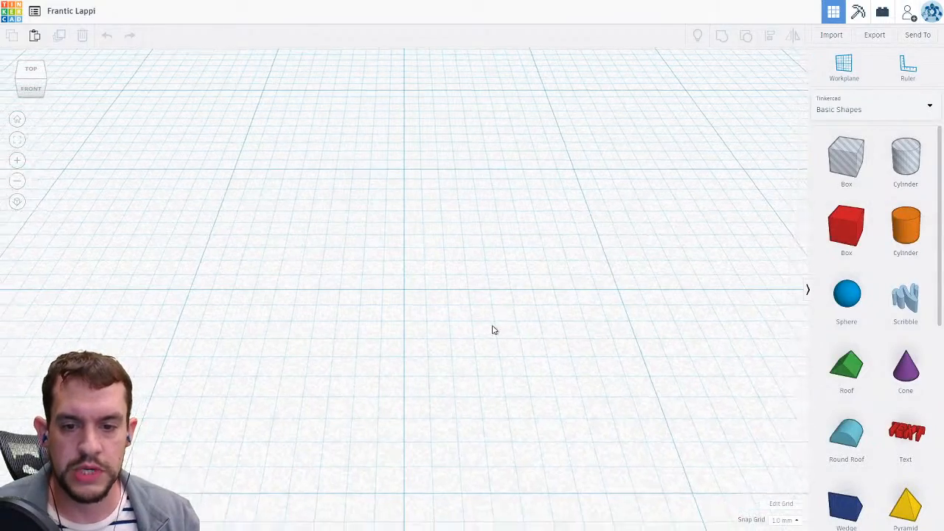
pyautogui.scroll(-3, 483, 328)
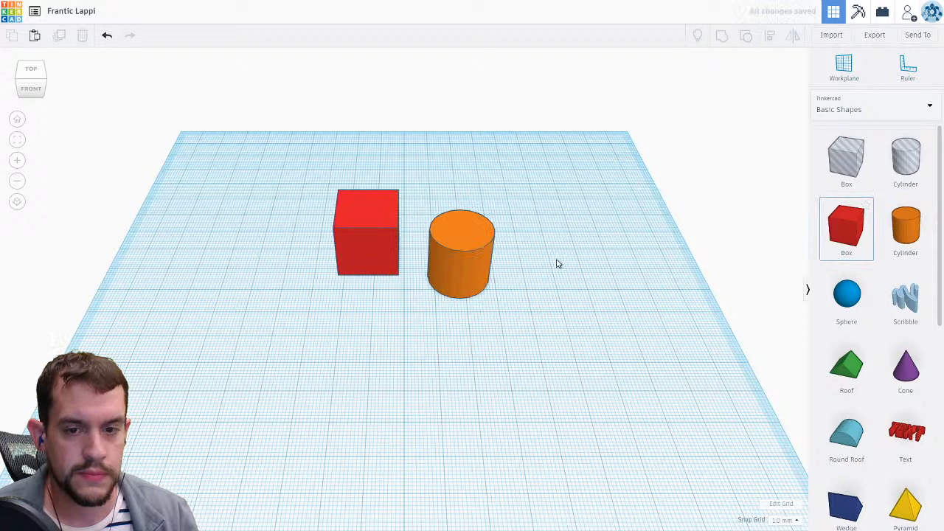
# Practise selecting the cylinder alone and both shapes with a selection window, deselecting each time.
pyautogui.click(481, 254)
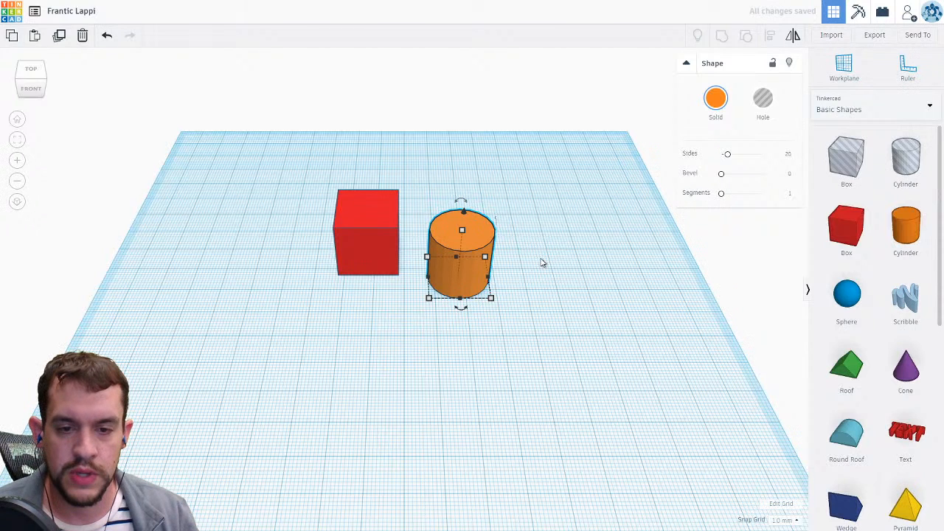
pyautogui.click(541, 263)
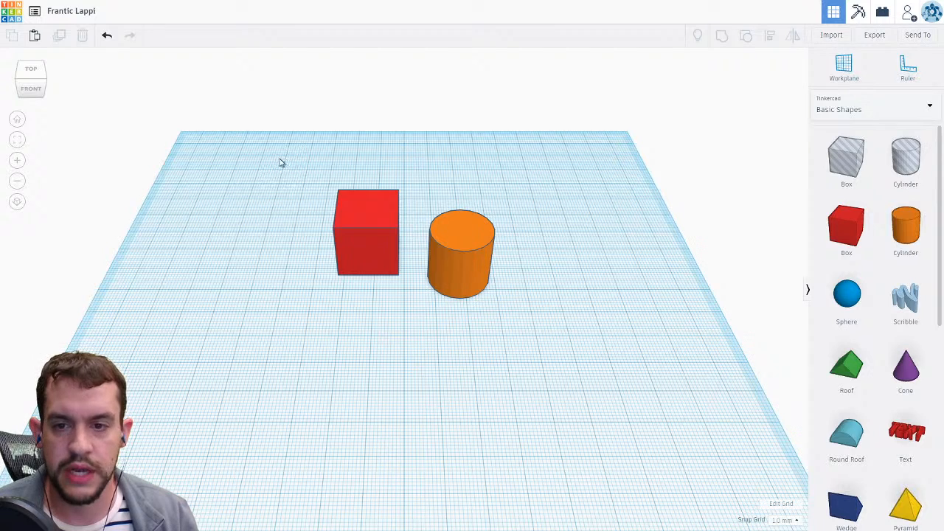
pyautogui.moveTo(285, 170); pyautogui.dragTo(576, 351)
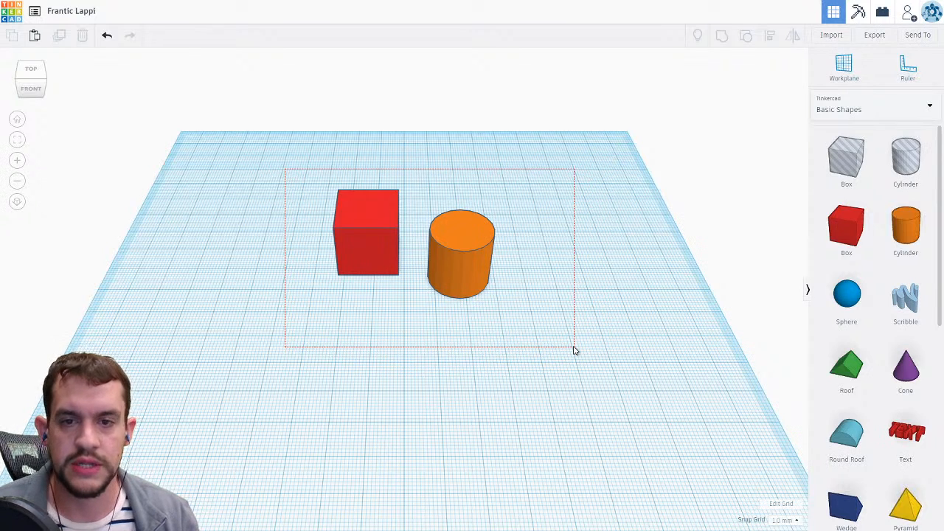
pyautogui.moveTo(576, 351); pyautogui.dragTo(576, 350)
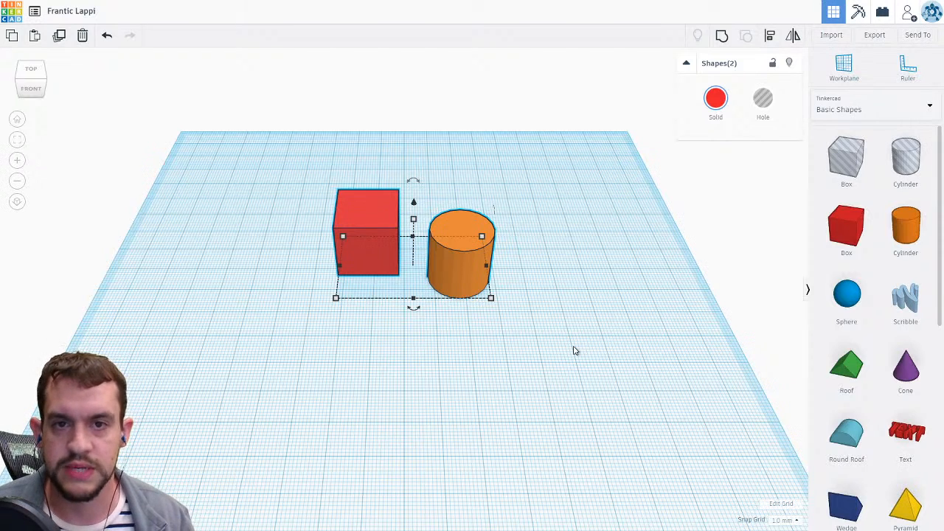
pyautogui.click(574, 351)
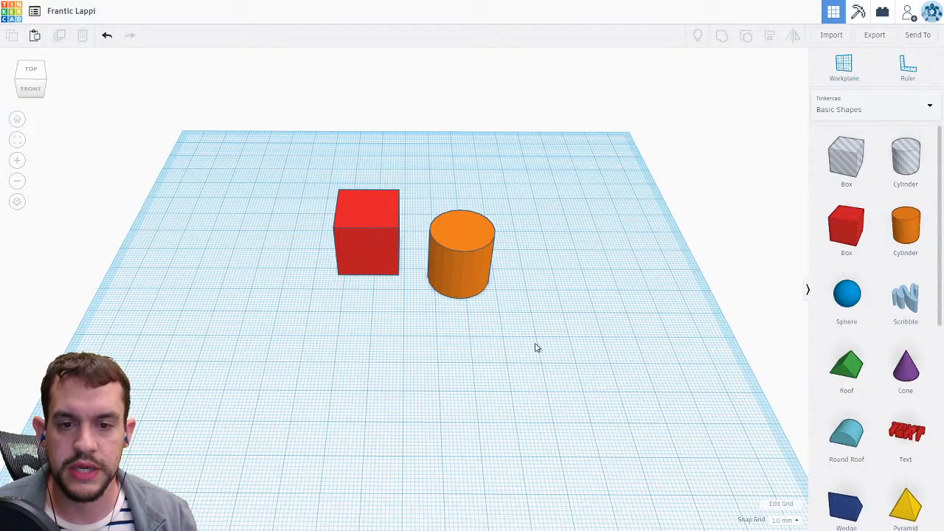
# Orbit, zoom and use the view cube to look at the box and cylinder from different angles.
pyautogui.moveTo(537, 349); pyautogui.dragTo(631, 317, button='right')
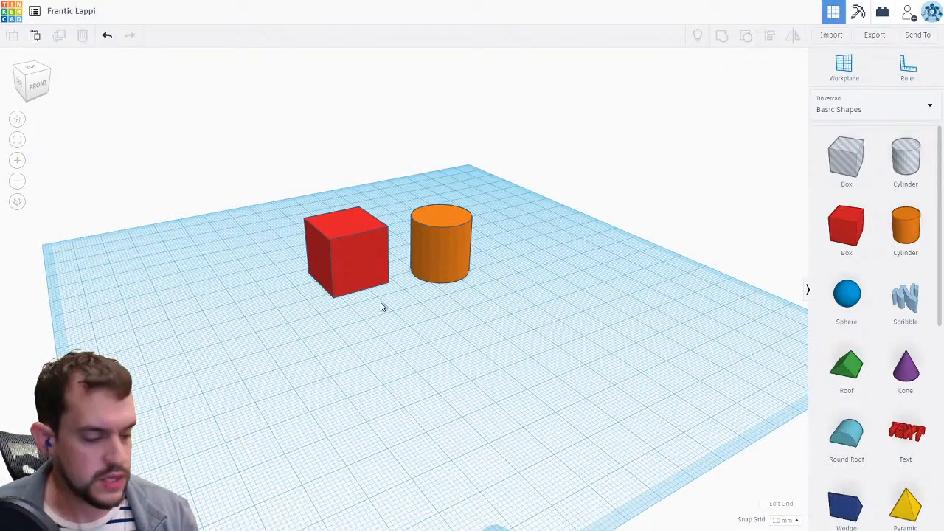
pyautogui.scroll(2, 409, 309)
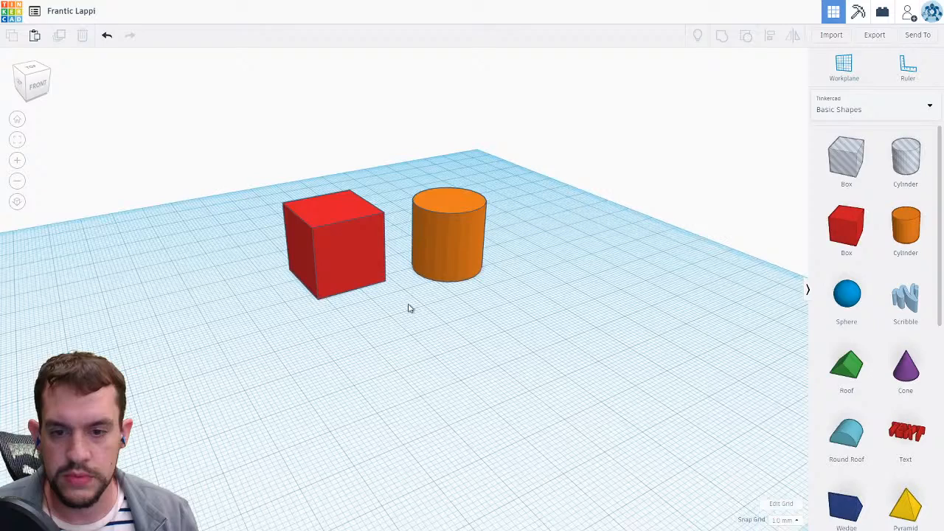
pyautogui.scroll(3, 410, 309)
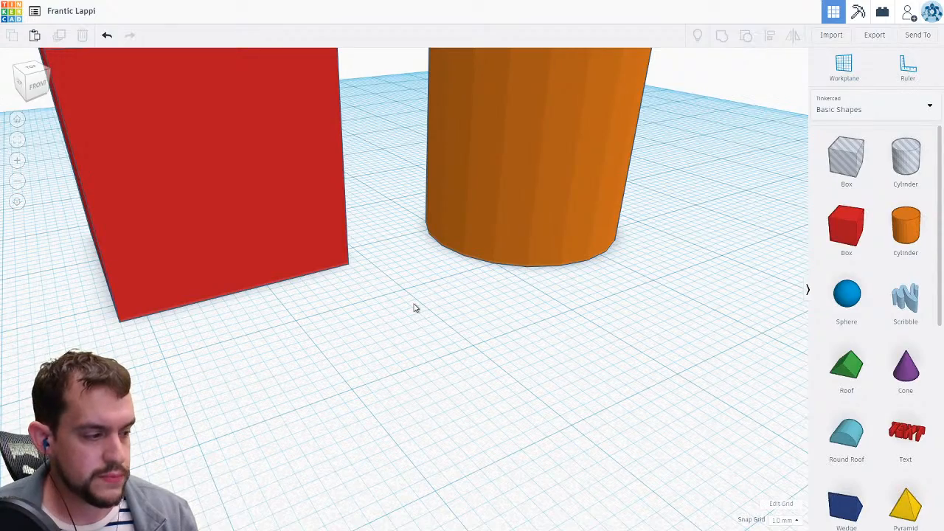
pyautogui.scroll(-5, 434, 304)
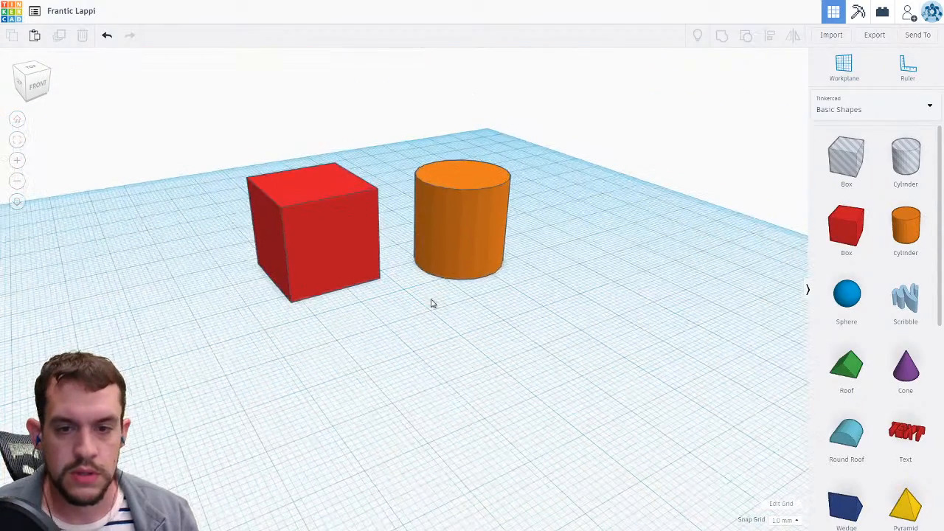
pyautogui.scroll(-1, 432, 303)
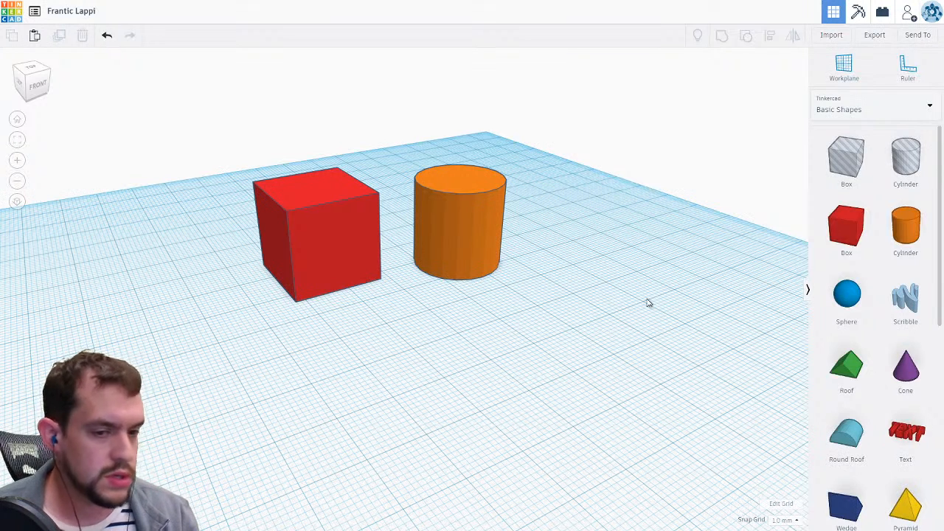
pyautogui.scroll(-1, 506, 301)
pyautogui.scroll(-2, 506, 301)
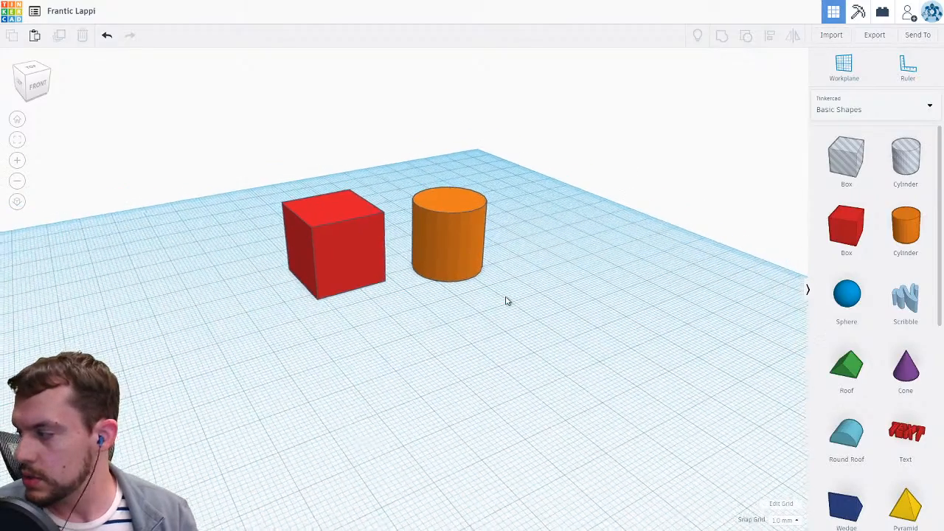
pyautogui.scroll(-2, 506, 300)
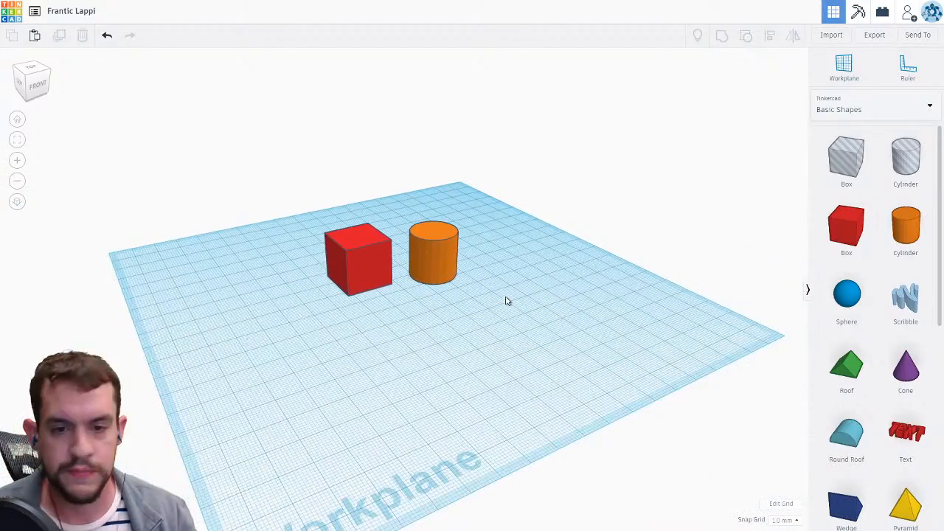
pyautogui.scroll(3, 411, 291)
pyautogui.scroll(2, 412, 292)
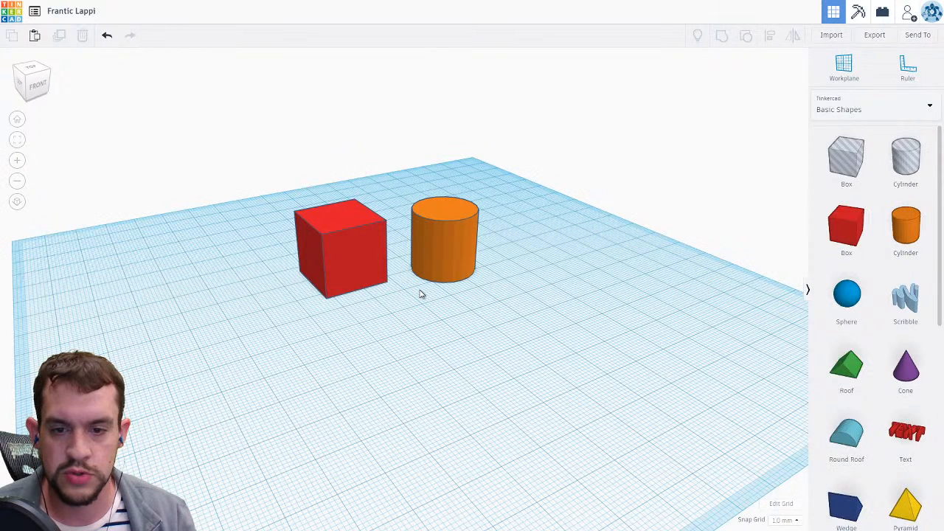
pyautogui.moveTo(420, 294); pyautogui.dragTo(518, 351, button='middle')
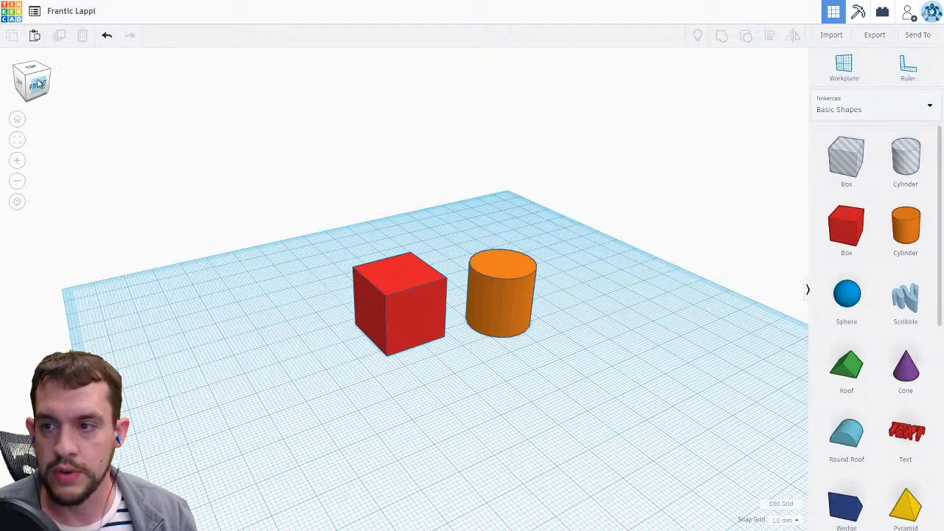
pyautogui.moveTo(39, 84); pyautogui.dragTo(22, 79)
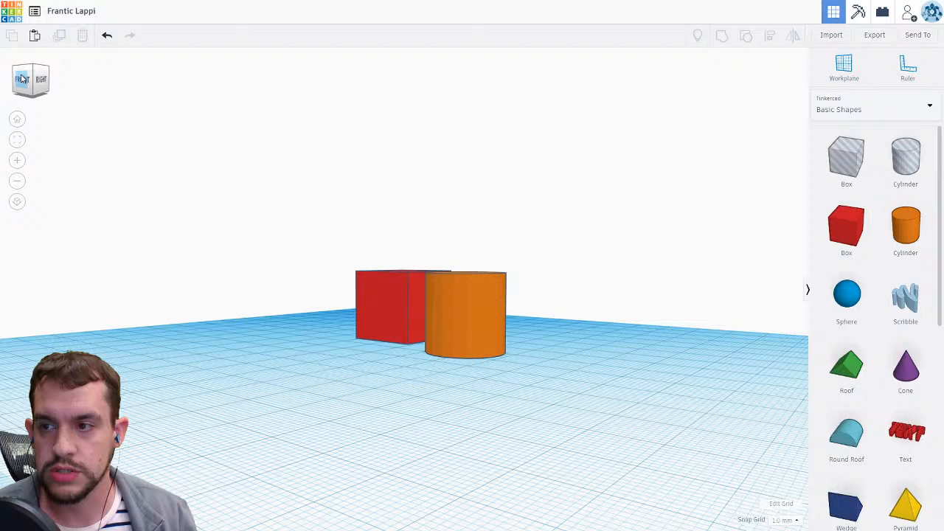
pyautogui.click(22, 79)
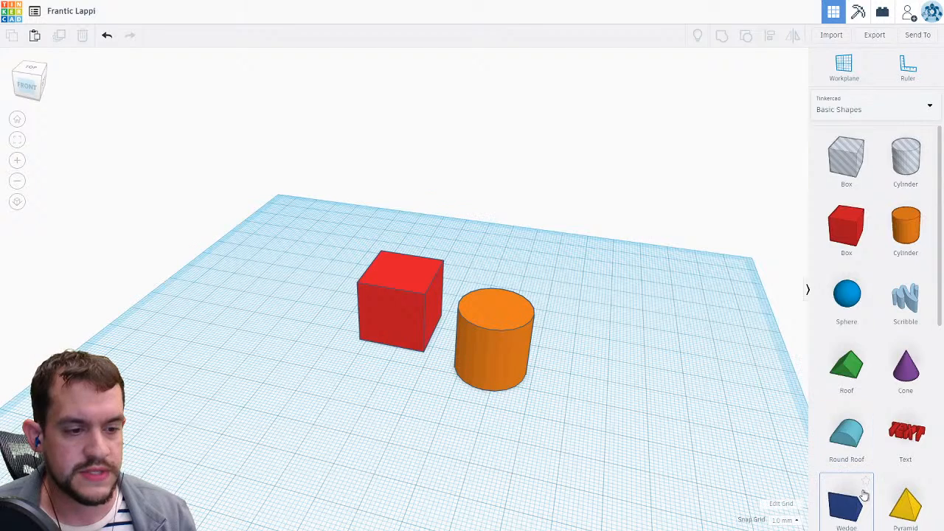
# Browse the basic shapes and place another box and a sphere on the workplane.
pyautogui.scroll(-4, 863, 495)
pyautogui.scroll(-2, 863, 495)
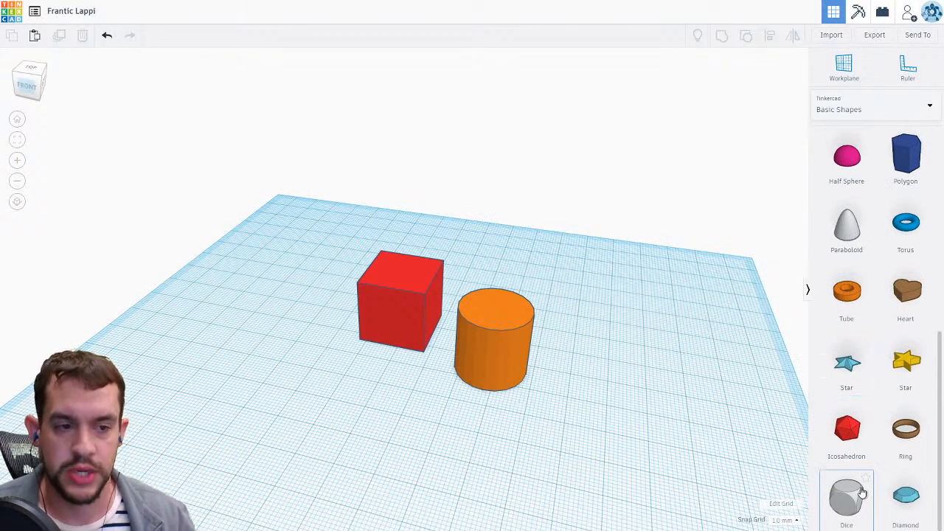
pyautogui.scroll(1, 899, 350)
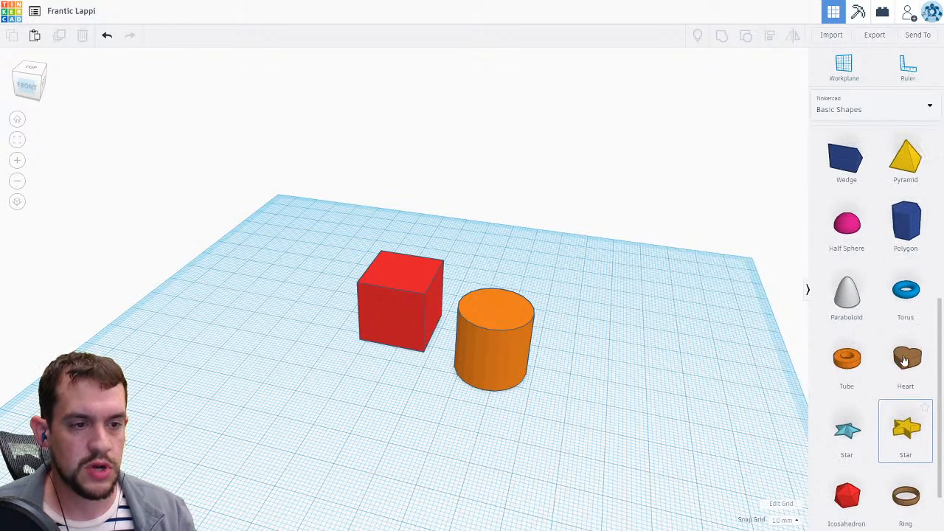
pyautogui.scroll(5, 903, 360)
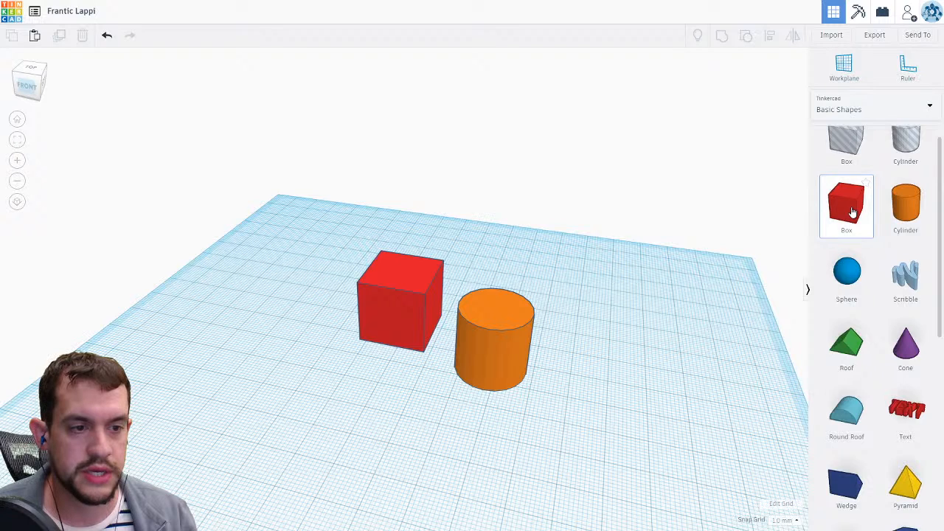
pyautogui.moveTo(852, 211); pyautogui.dragTo(594, 348)
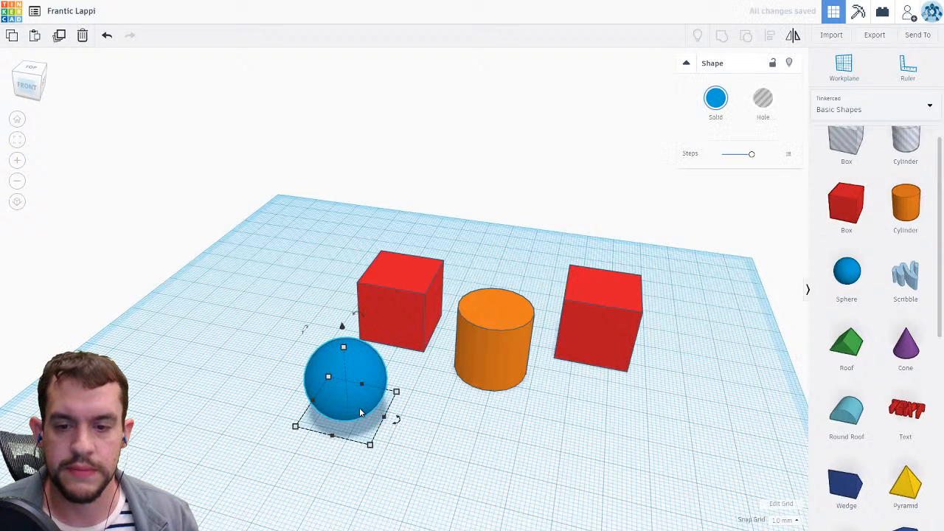
pyautogui.click(467, 422)
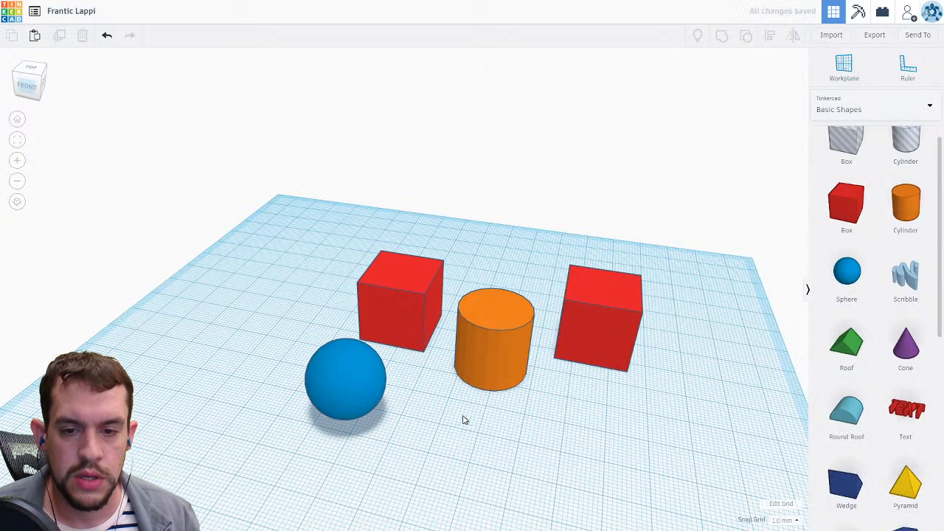
# Enlarge the new box's footprint by dragging its corner handle outward.
pyautogui.click(606, 329)
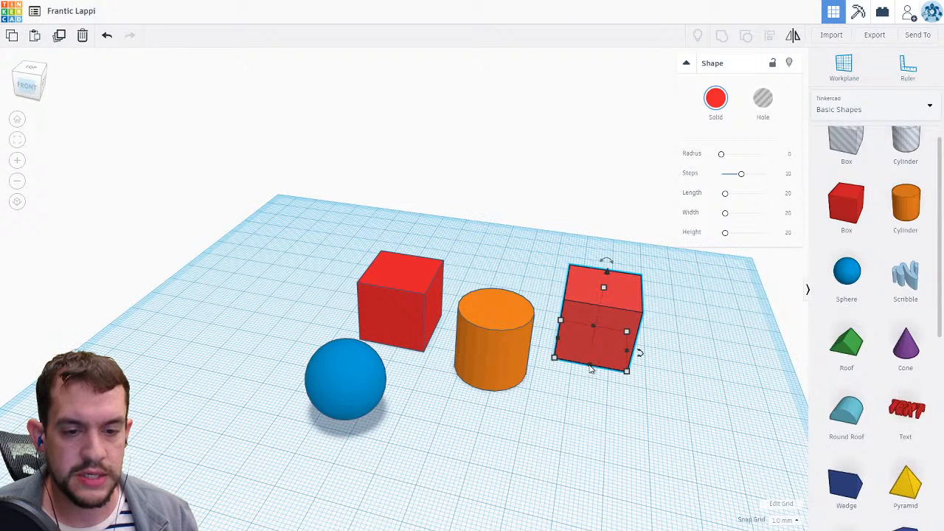
pyautogui.moveTo(592, 365); pyautogui.dragTo(585, 426)
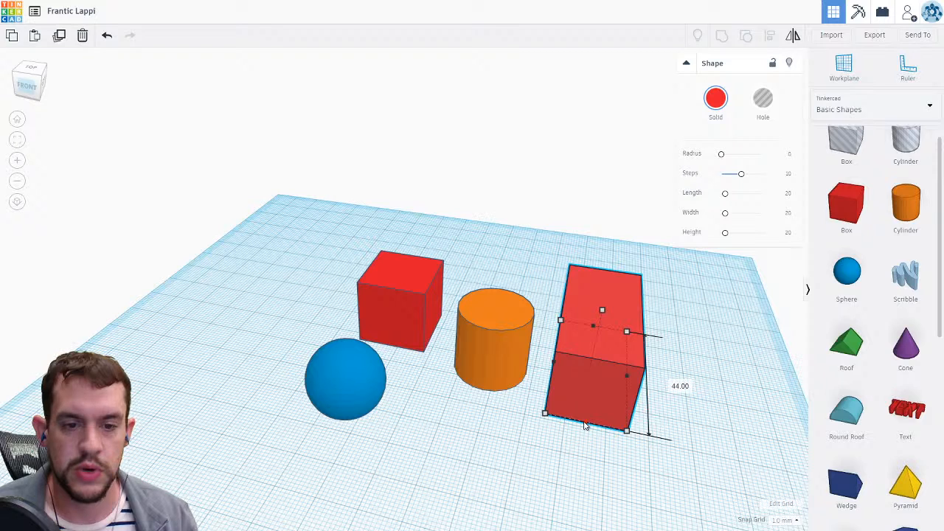
pyautogui.moveTo(584, 425); pyautogui.dragTo(628, 402)
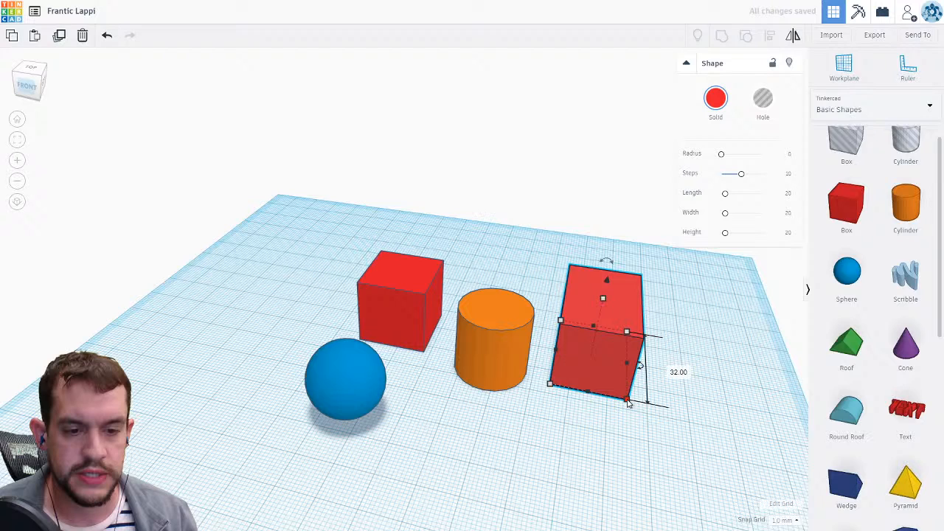
pyautogui.moveTo(628, 402); pyautogui.dragTo(680, 424)
pyautogui.click(754, 397)
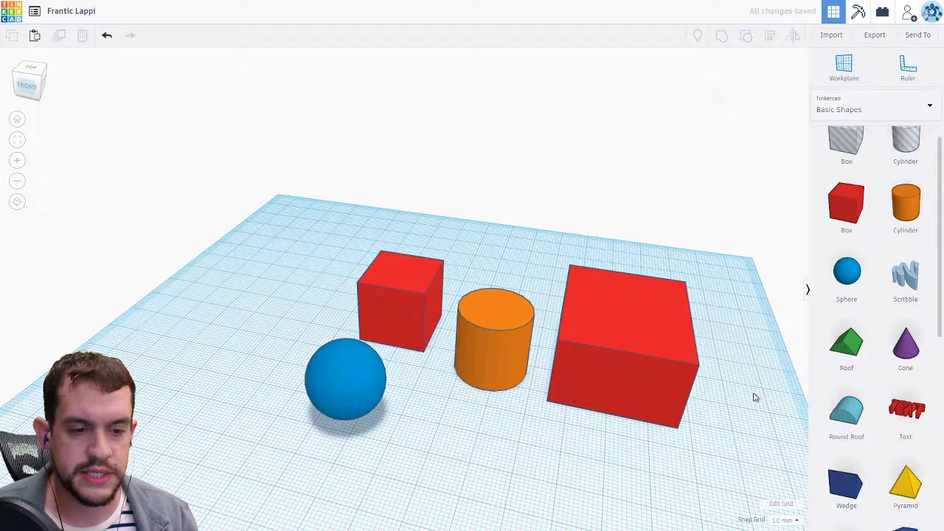
# Set the large box's height to 8 mm.
pyautogui.moveTo(754, 398); pyautogui.dragTo(751, 350, button='right')
pyautogui.click(627, 293)
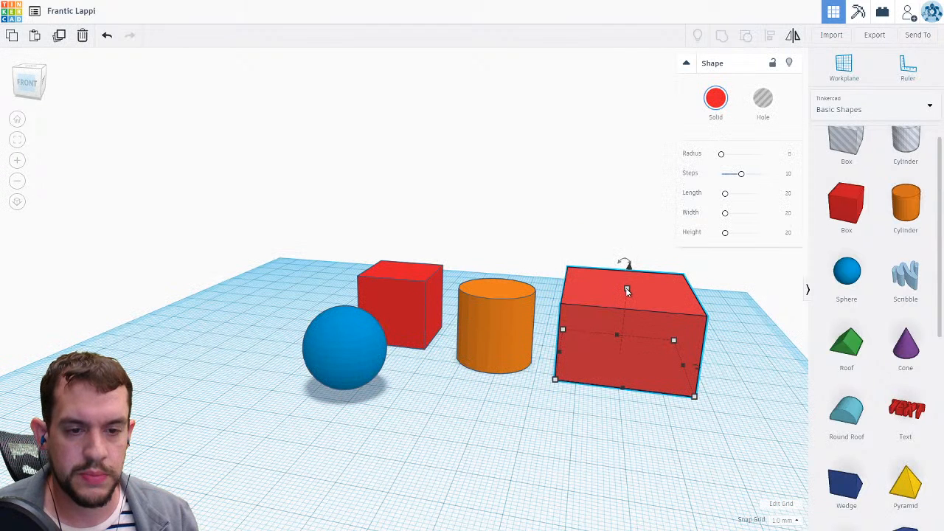
pyautogui.moveTo(627, 290); pyautogui.dragTo(664, 295)
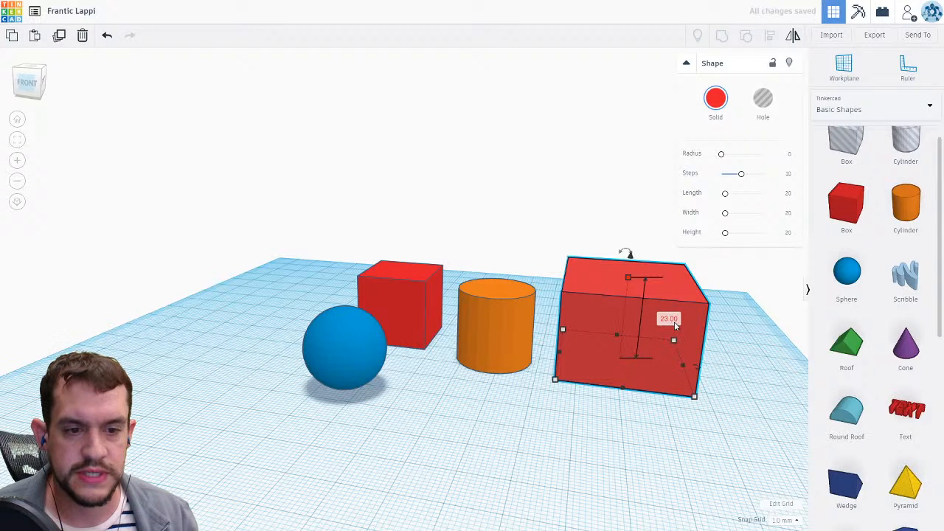
pyautogui.click(670, 321)
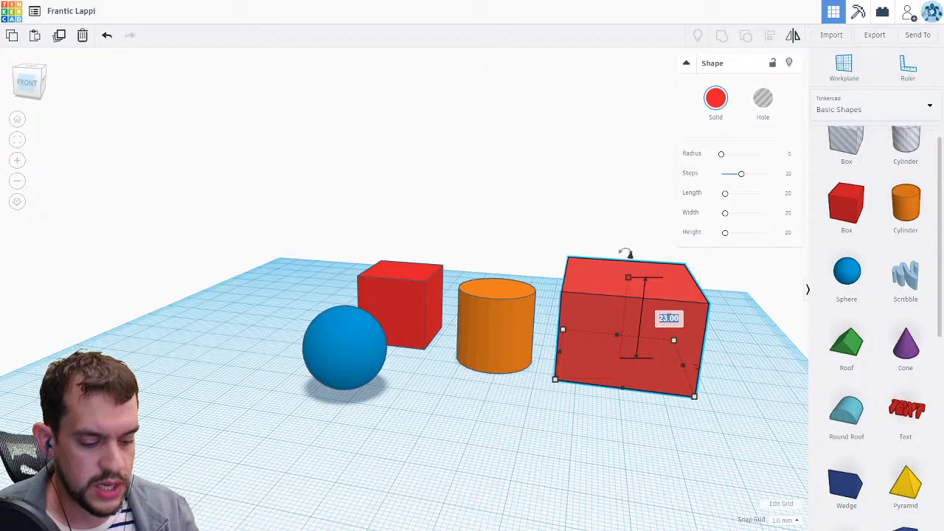
pyautogui.write('8')
pyautogui.press('Return')
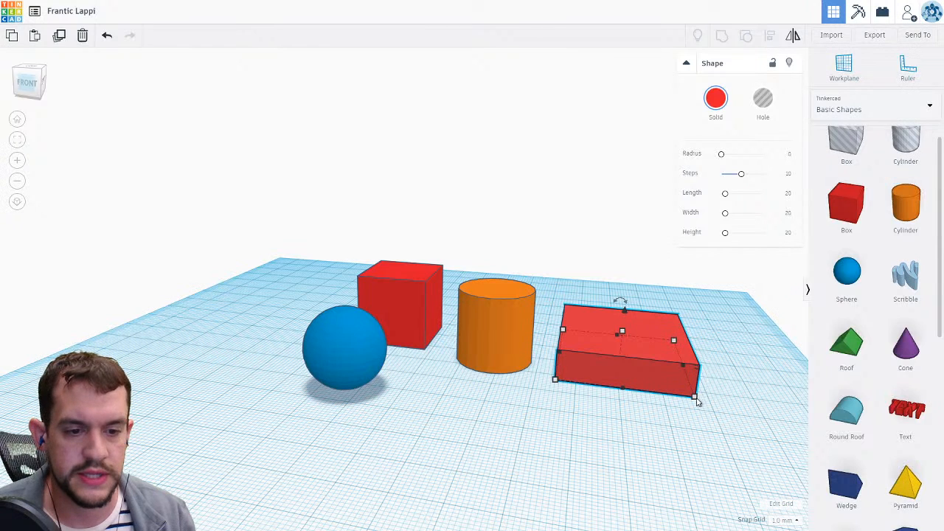
# Round the box's edges with a radius of about 8.67 and set its steps to 7, then deselect it.
pyautogui.moveTo(695, 397)
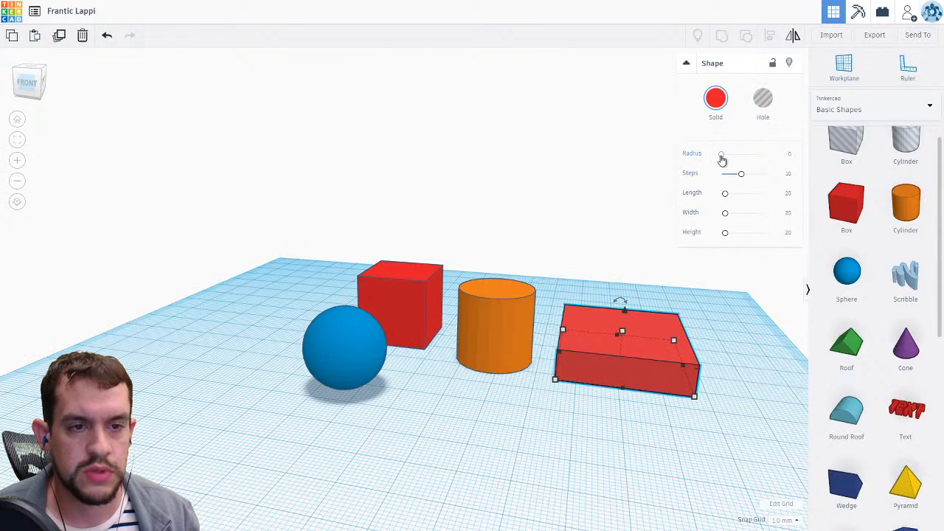
pyautogui.moveTo(722, 159); pyautogui.dragTo(735, 159)
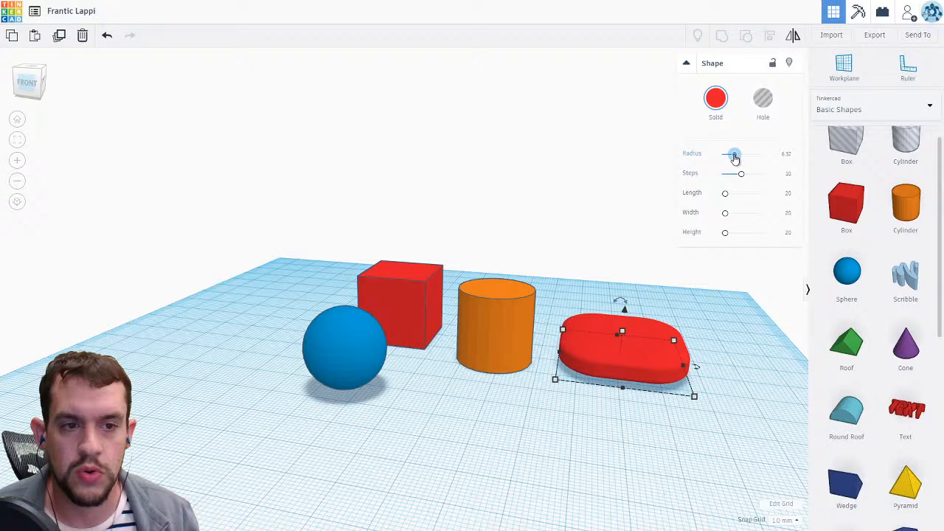
pyautogui.moveTo(736, 159); pyautogui.dragTo(739, 155)
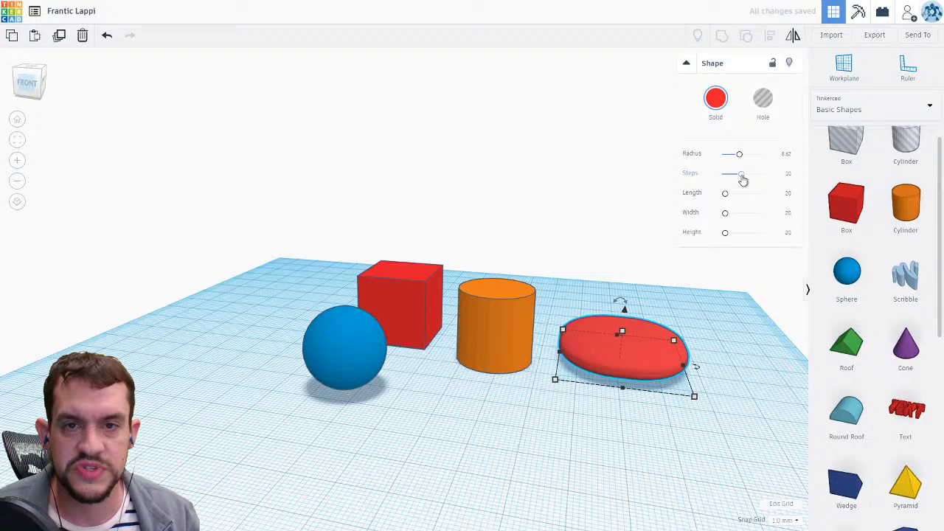
pyautogui.moveTo(742, 180)
pyautogui.mouseDown()
pyautogui.moveTo(722, 178)
pyautogui.moveTo(777, 180)
pyautogui.moveTo(733, 181)
pyautogui.mouseUp()
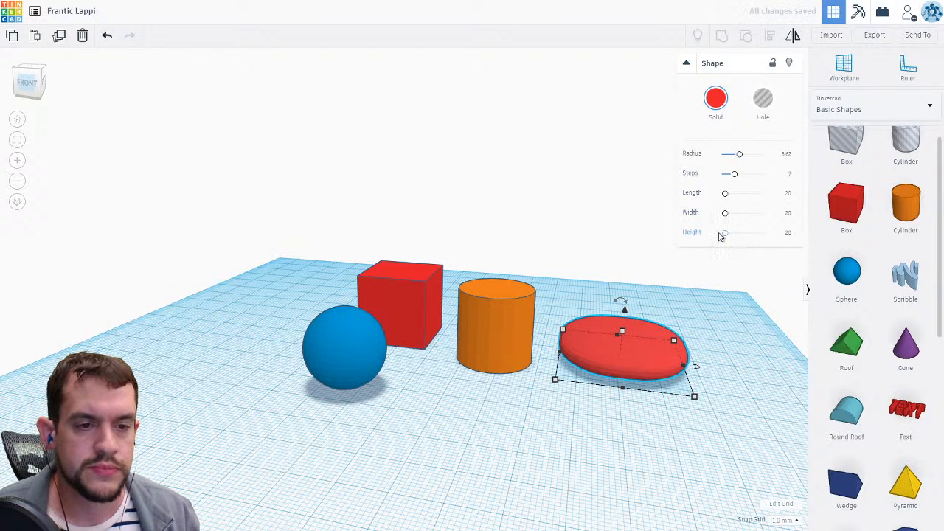
pyautogui.moveTo(675, 347)
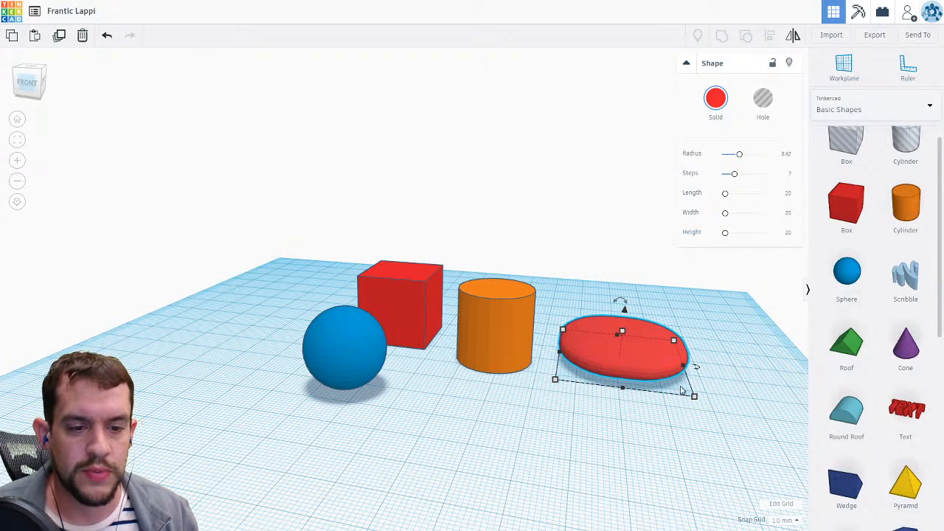
pyautogui.moveTo(694, 396)
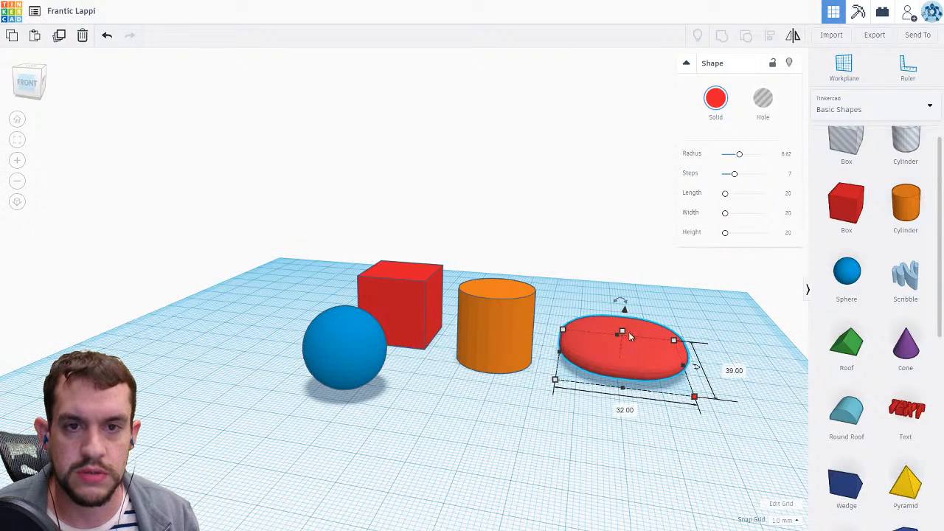
pyautogui.click(572, 301)
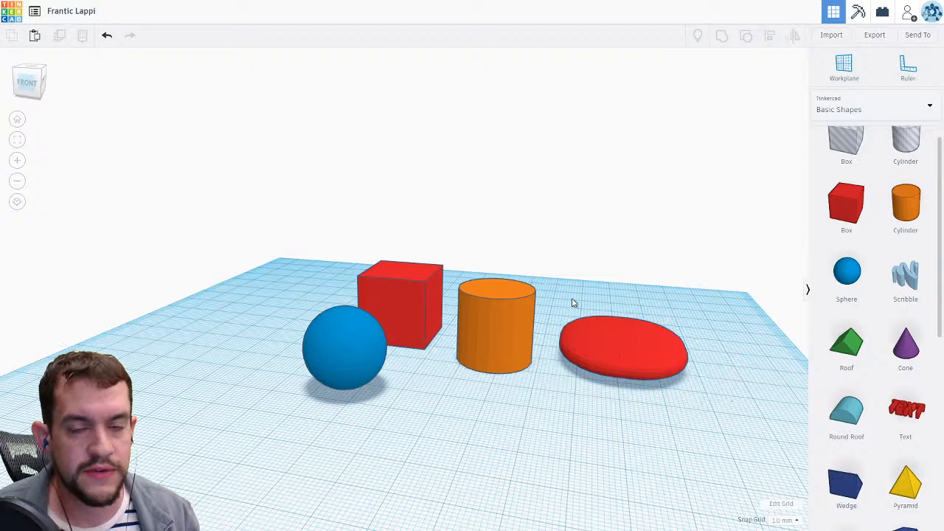
# Set the cylinder's sides to 64, its bevel to the maximum and its segments to 10.
pyautogui.click(507, 320)
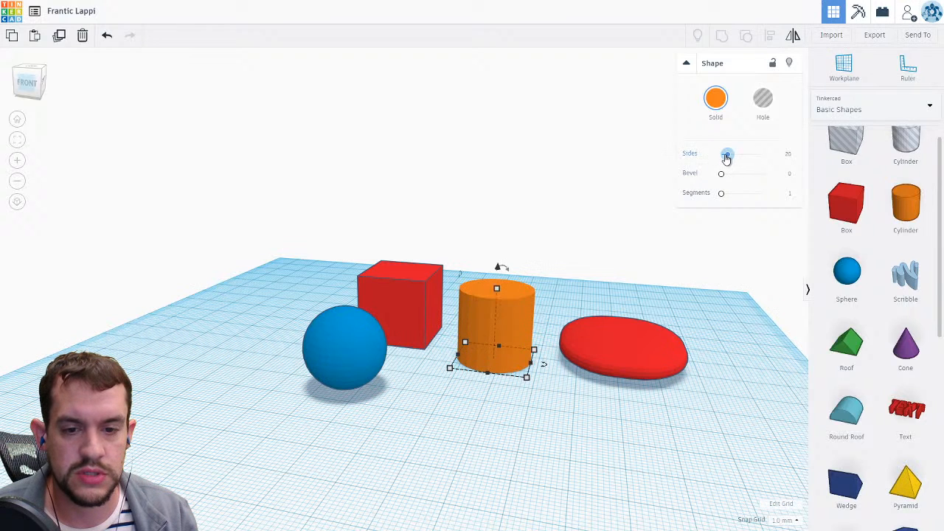
pyautogui.moveTo(726, 158); pyautogui.dragTo(803, 156)
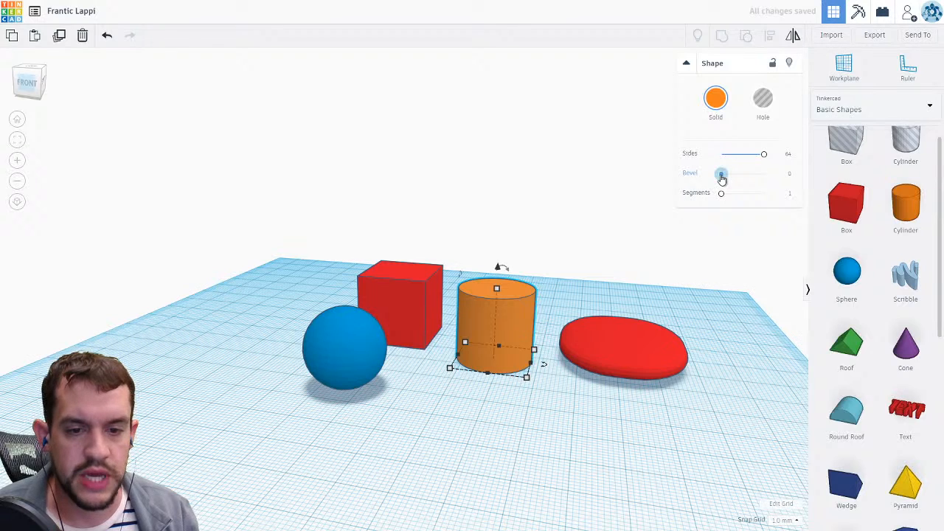
pyautogui.moveTo(722, 177); pyautogui.dragTo(769, 174)
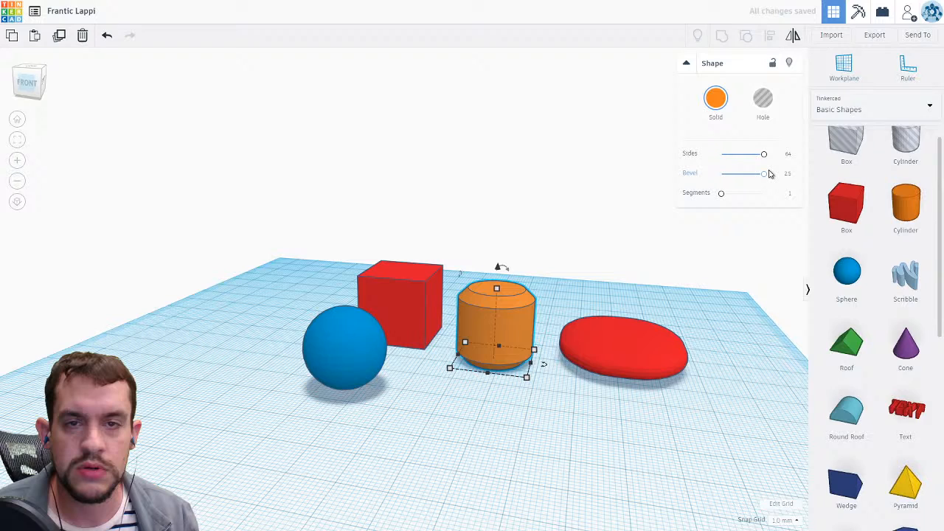
pyautogui.moveTo(722, 193); pyautogui.dragTo(767, 195)
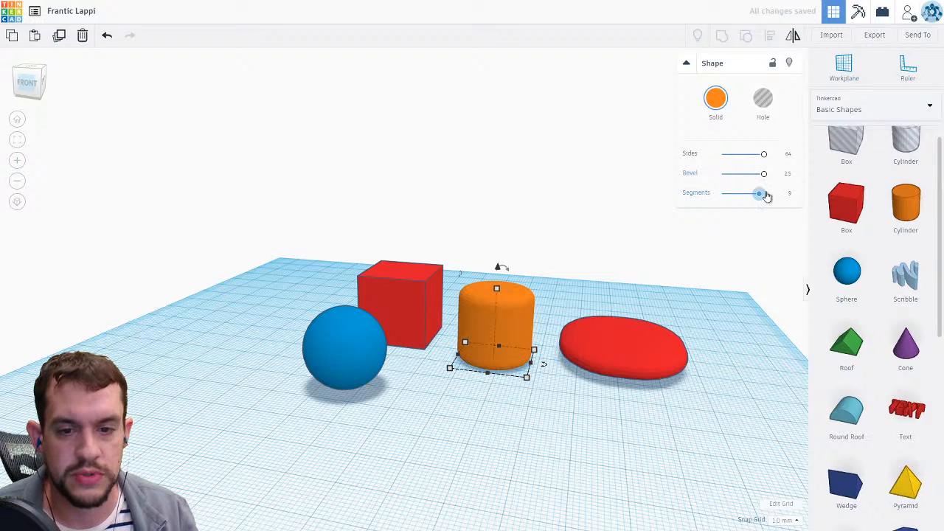
pyautogui.moveTo(766, 195); pyautogui.dragTo(769, 195)
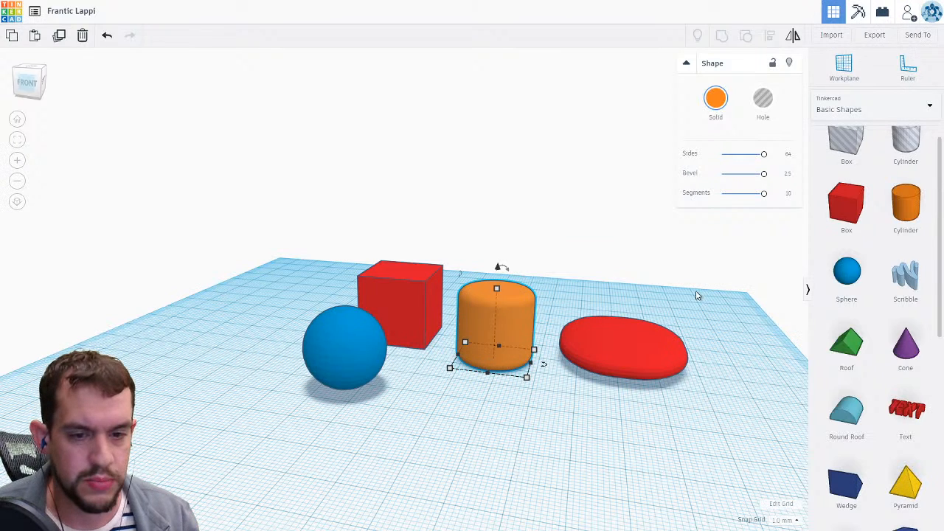
# Place a round roof on the workplane and delete it.
pyautogui.moveTo(869, 421); pyautogui.dragTo(529, 433)
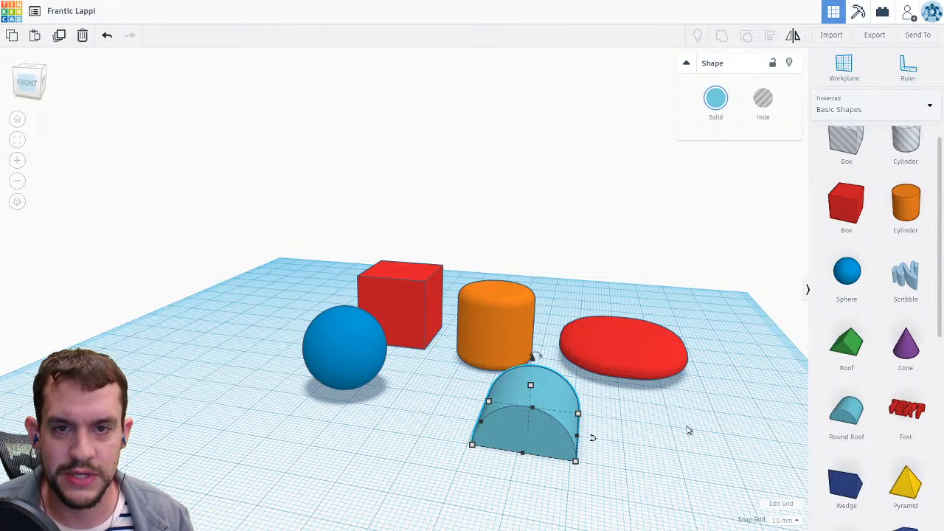
pyautogui.press('Delete')
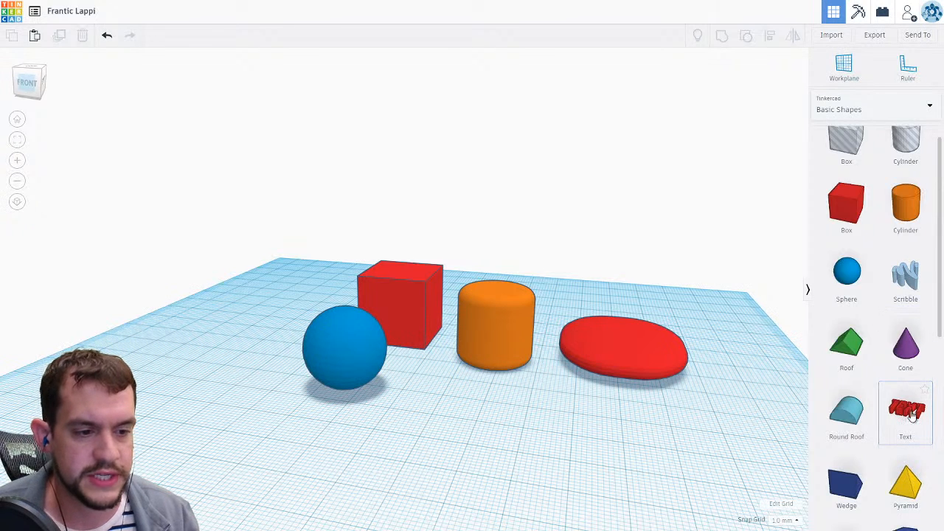
# Place a Text shape on the workplane and change its text to Hello.
pyautogui.moveTo(910, 417); pyautogui.dragTo(503, 435)
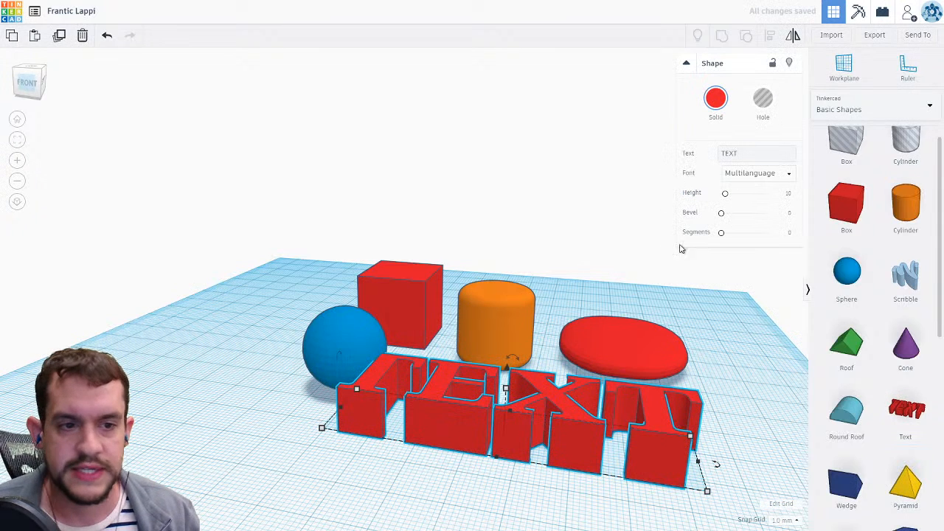
pyautogui.click(748, 156)
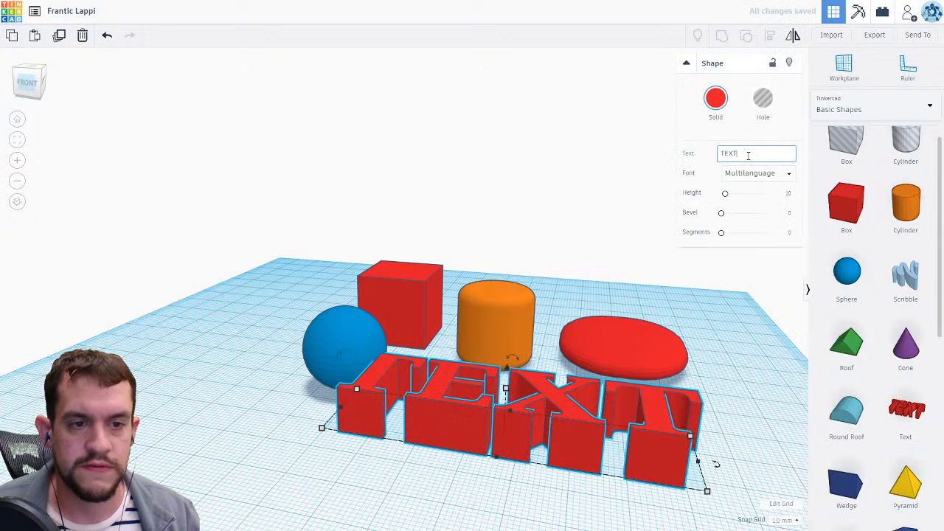
pyautogui.moveTo(747, 156); pyautogui.dragTo(718, 155)
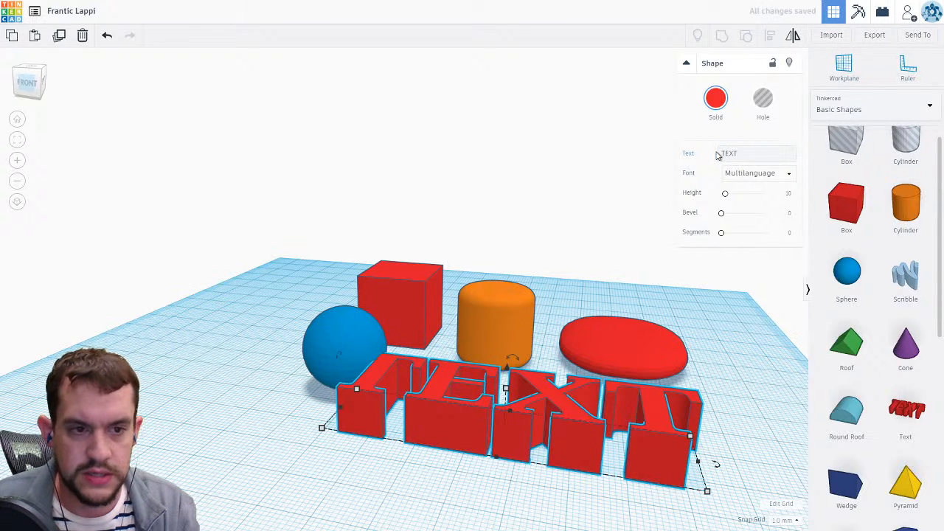
pyautogui.click(742, 153)
pyautogui.moveTo(742, 153); pyautogui.dragTo(727, 154)
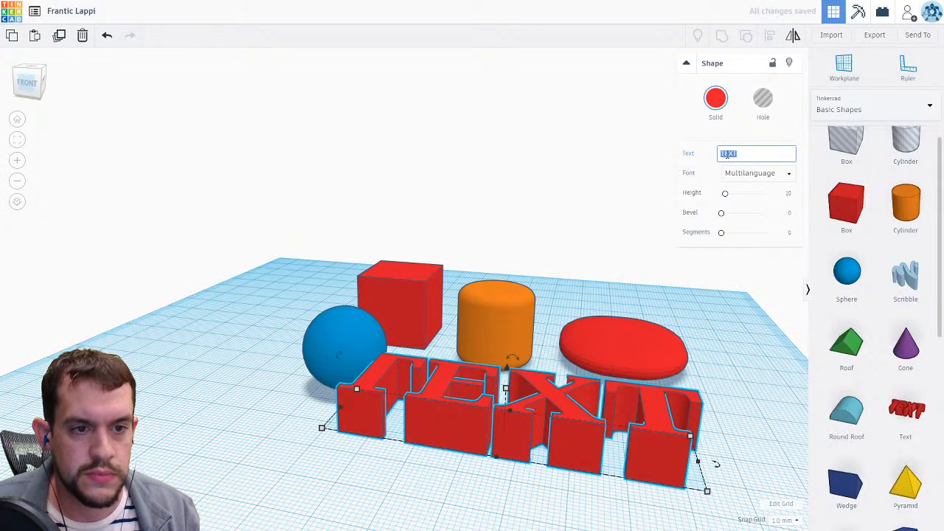
pyautogui.write('ell')
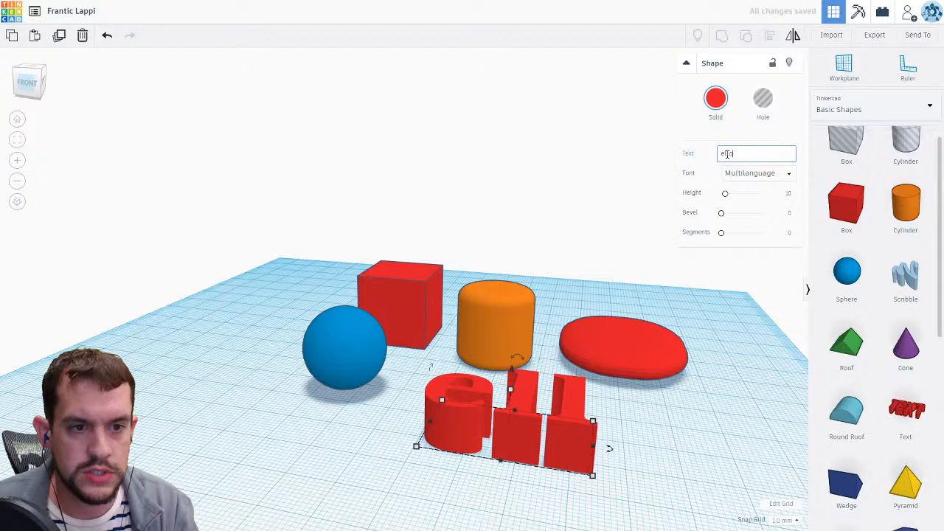
pyautogui.write('o')
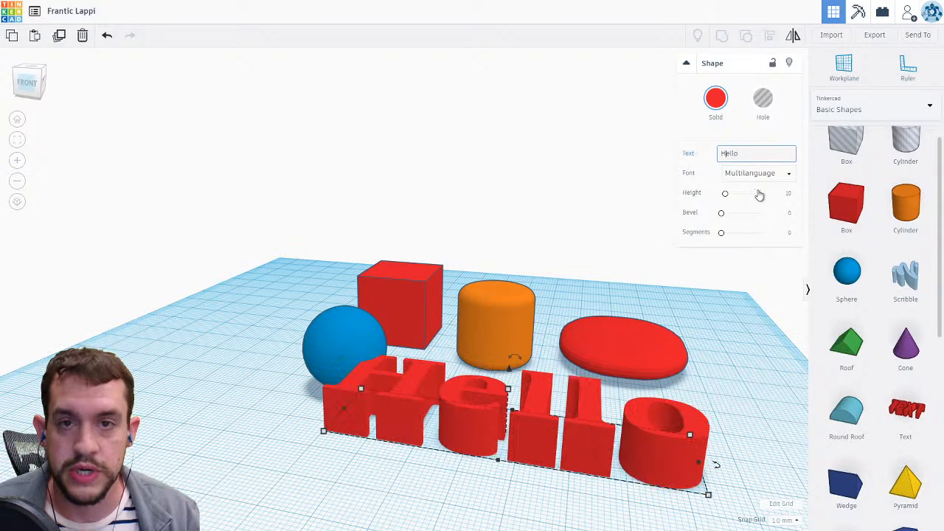
# Change the text's font to Serif and deselect it.
pyautogui.click(763, 172)
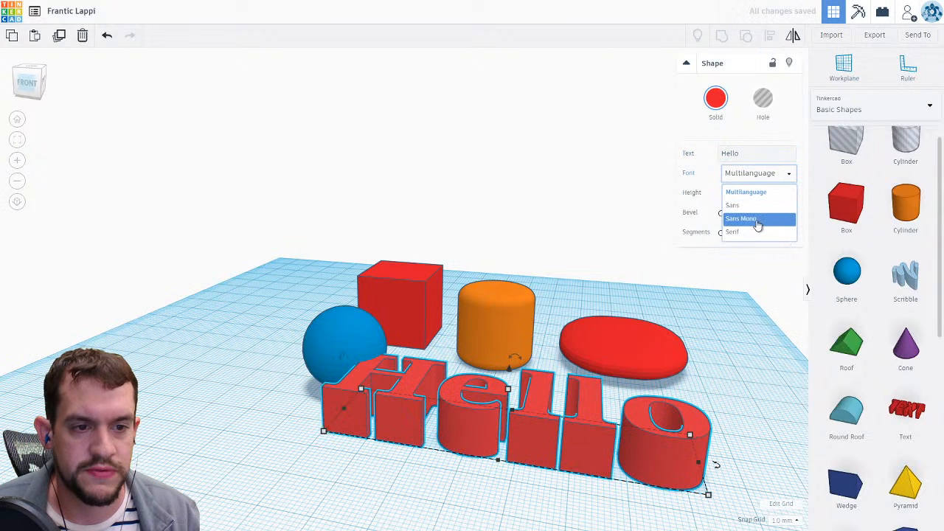
pyautogui.click(756, 231)
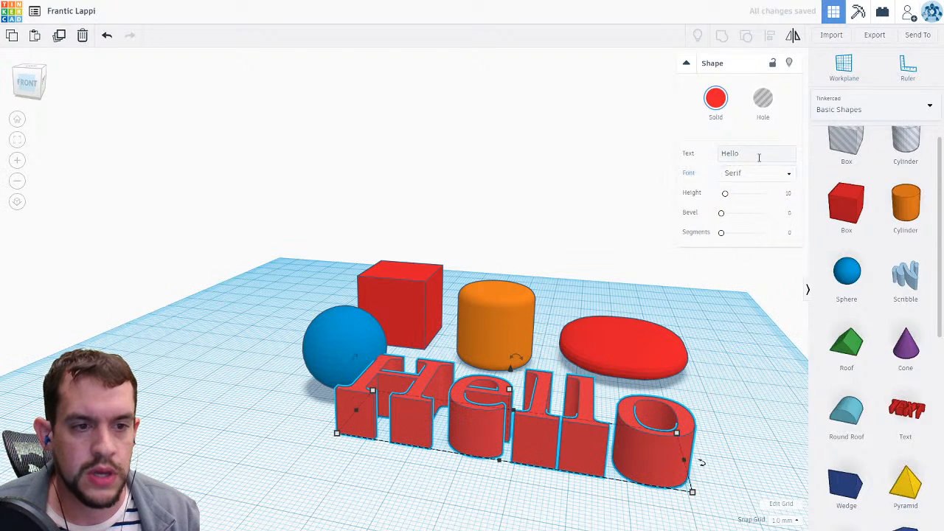
pyautogui.click(760, 336)
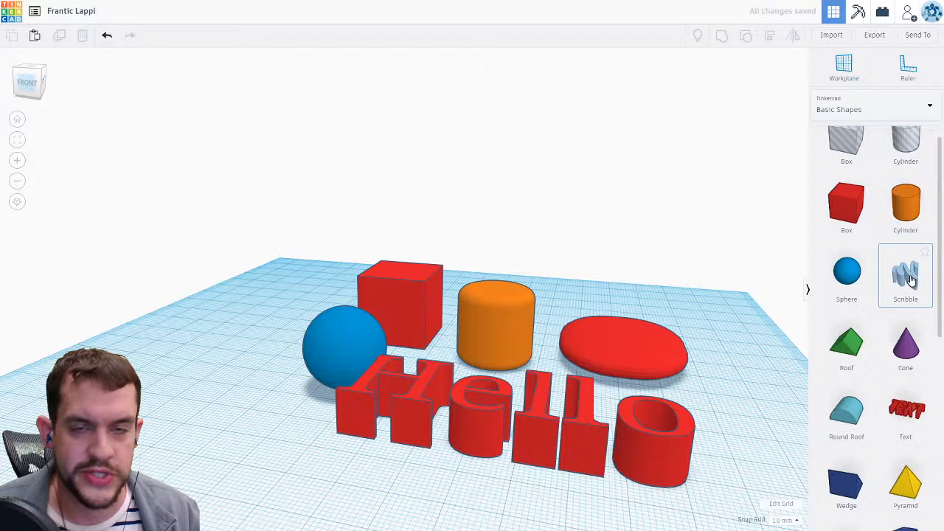
# Add a Scribble shape and draw two freehand squiggly strokes for it.
pyautogui.click(912, 279)
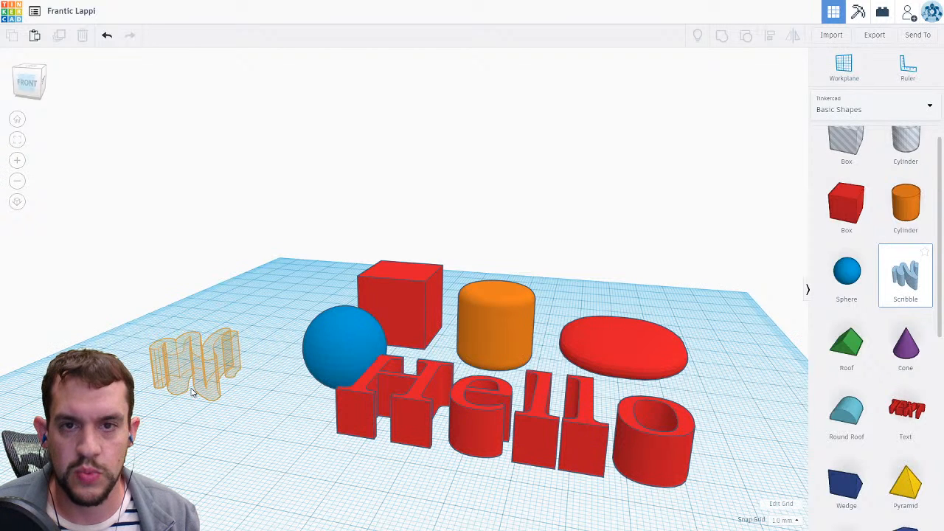
pyautogui.click(192, 391)
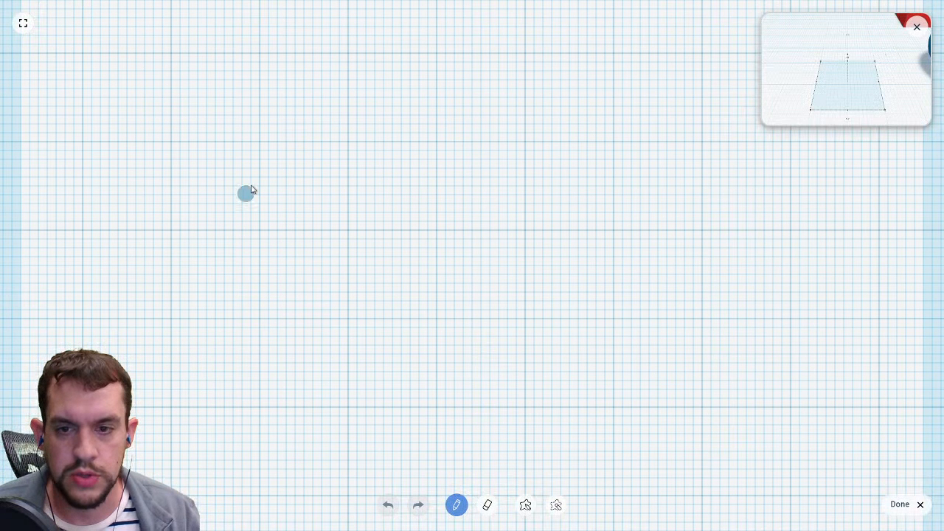
pyautogui.moveTo(251, 190); pyautogui.dragTo(631, 201)
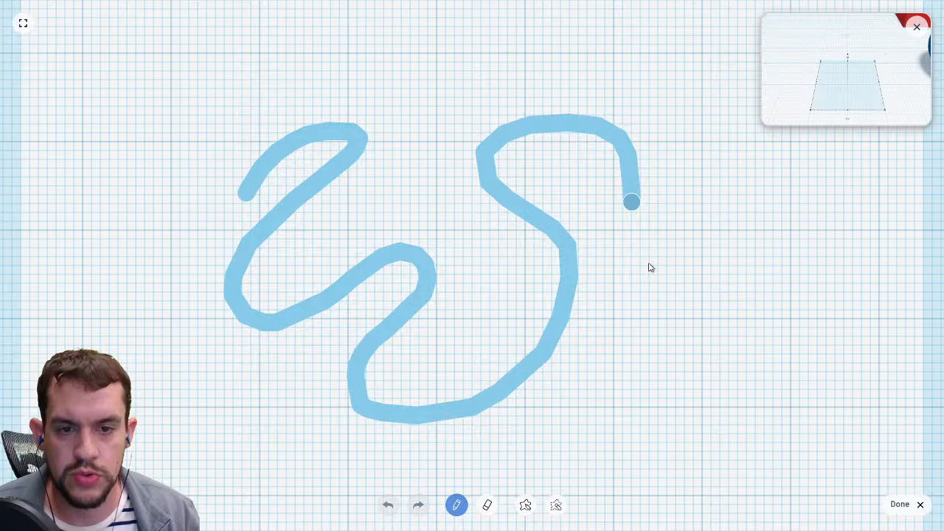
pyautogui.moveTo(650, 268); pyautogui.dragTo(797, 243)
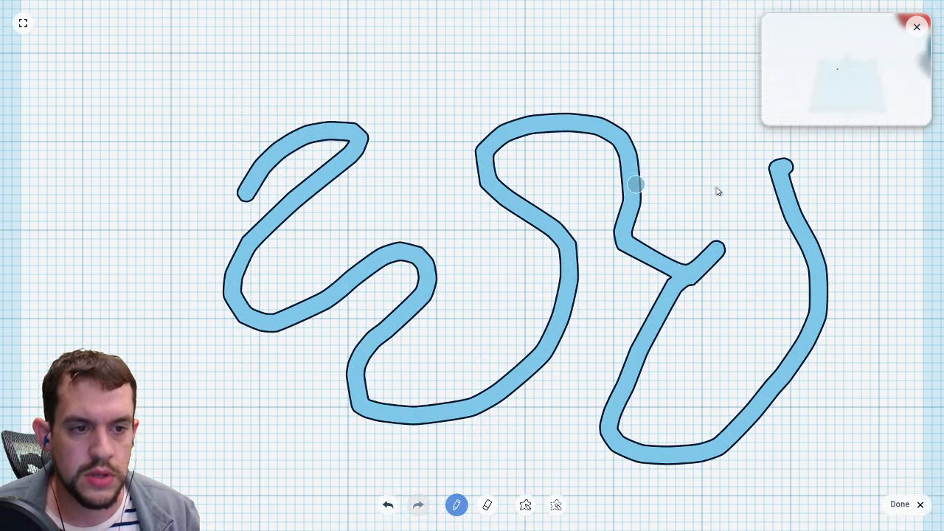
pyautogui.click(901, 505)
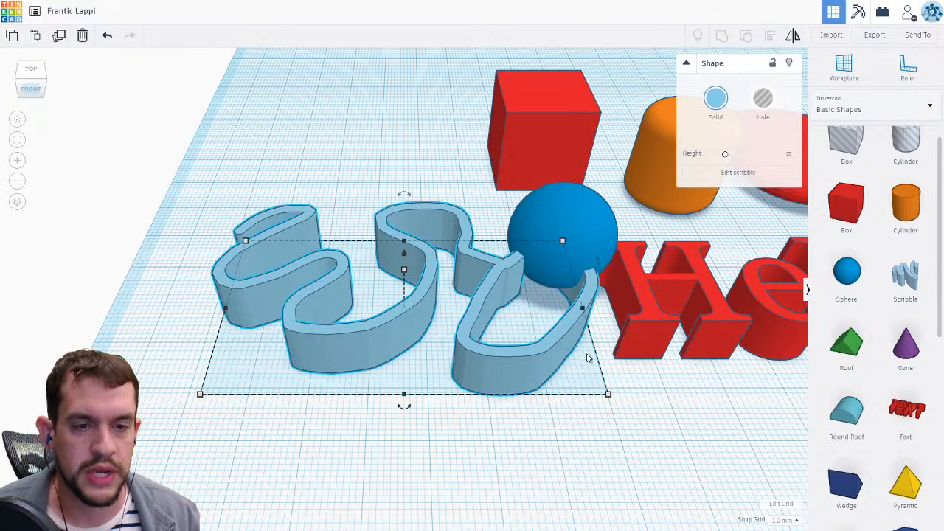
# Select all shapes and delete them to clear the workplane.
pyautogui.scroll(-2, 618, 366)
pyautogui.scroll(-2, 623, 366)
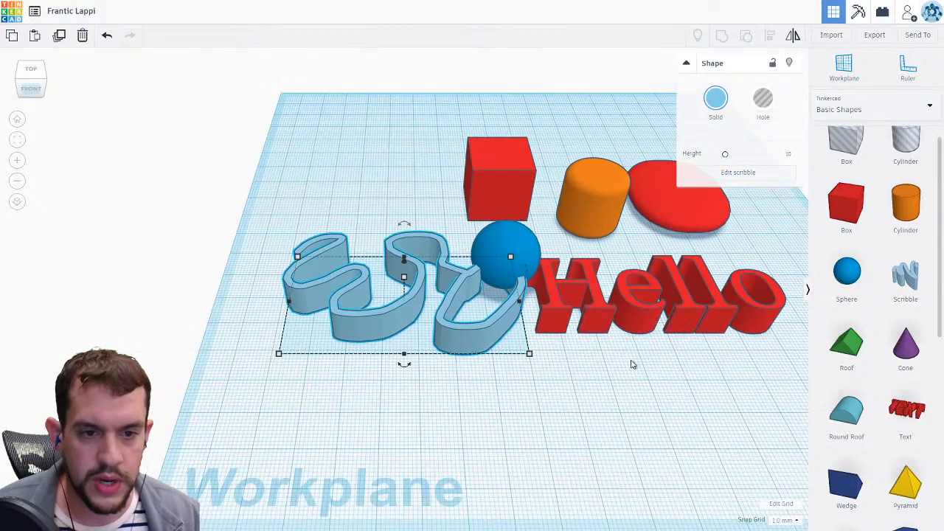
pyautogui.scroll(-1, 633, 364)
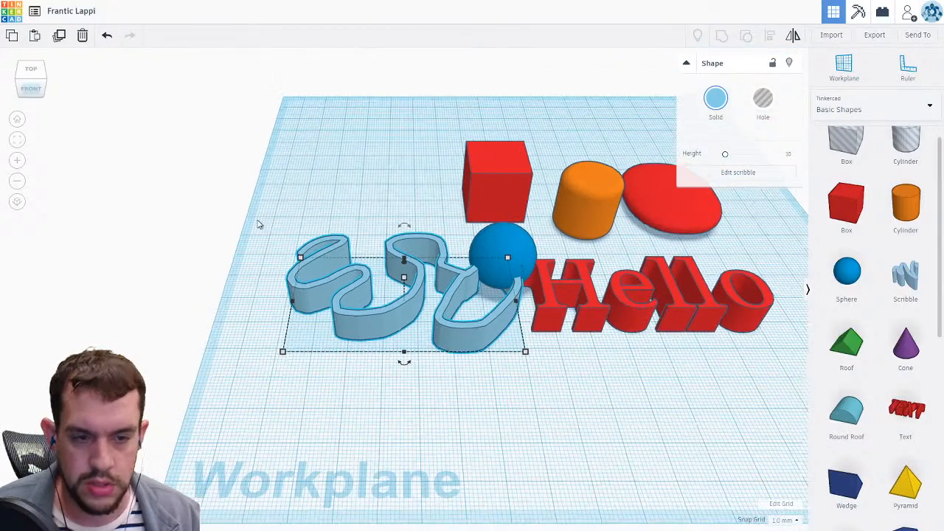
pyautogui.hotkey('ctrl', 'a')
pyautogui.press('Delete')
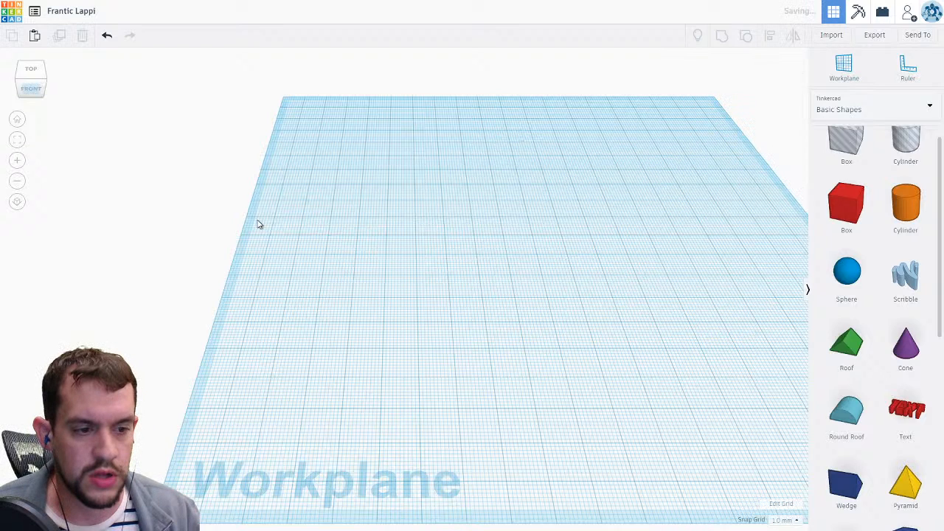
# Add a Box to the workplane, move it, and set its position dimensions to 35 mm and -15 mm.
pyautogui.moveTo(846, 202); pyautogui.dragTo(428, 232)
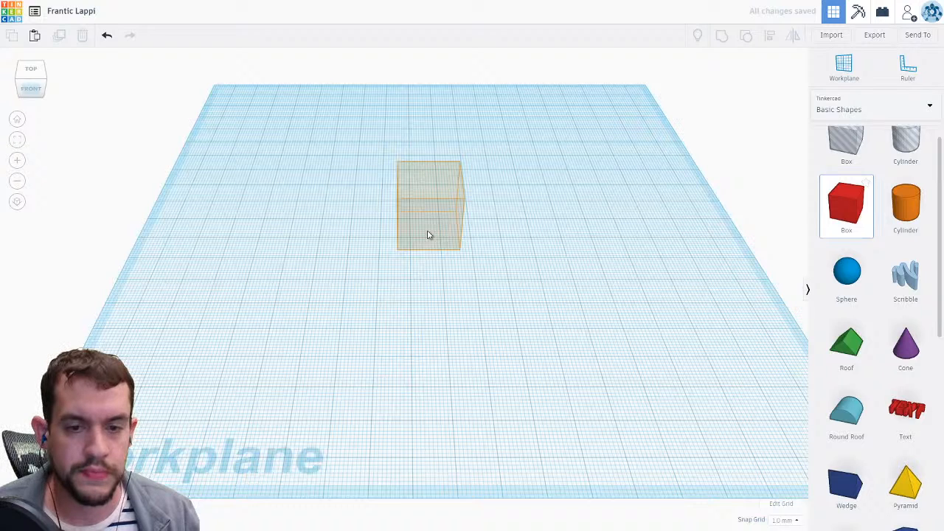
pyautogui.click(429, 234)
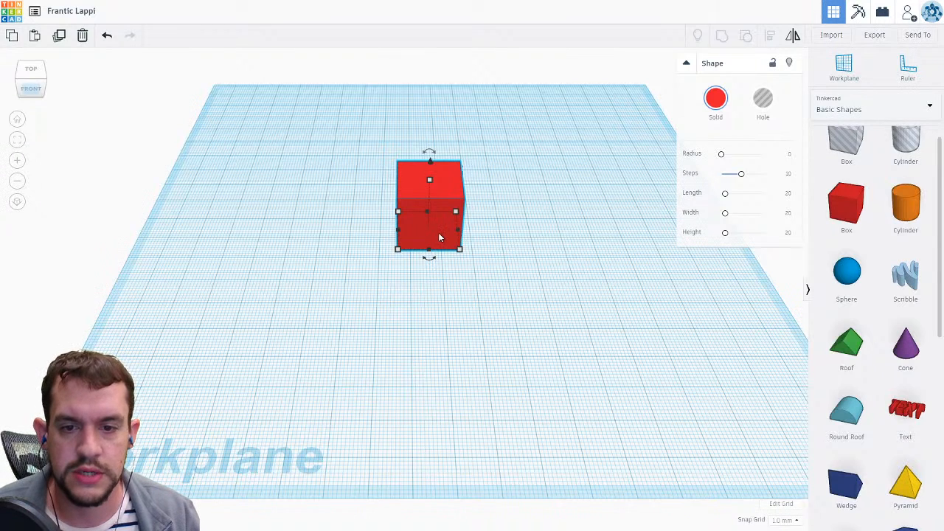
pyautogui.moveTo(441, 228); pyautogui.dragTo(367, 352)
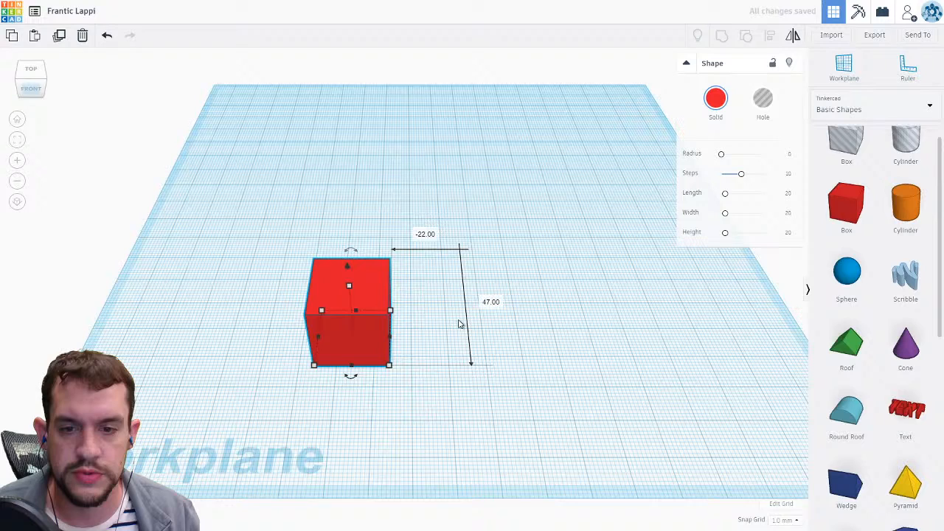
pyautogui.click(490, 302)
pyautogui.write('35')
pyautogui.click(424, 233)
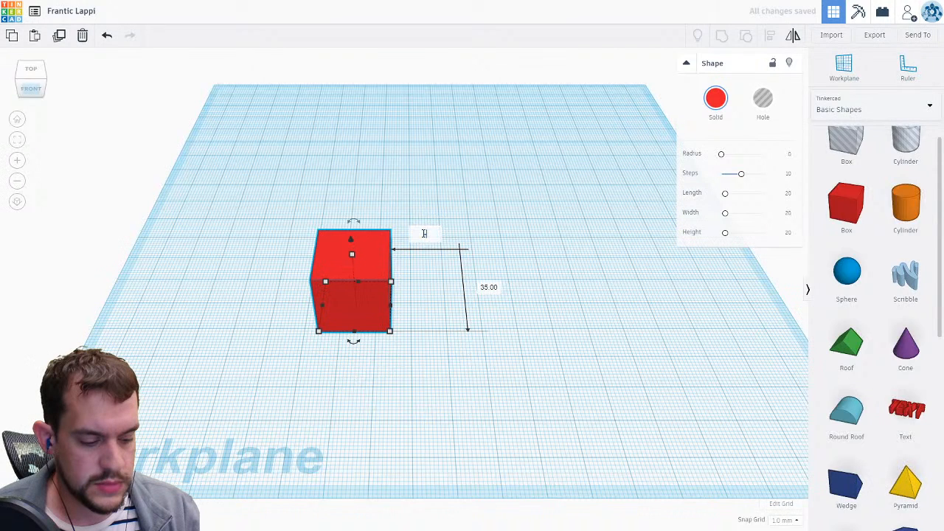
pyautogui.write('-15')
pyautogui.press('Return')
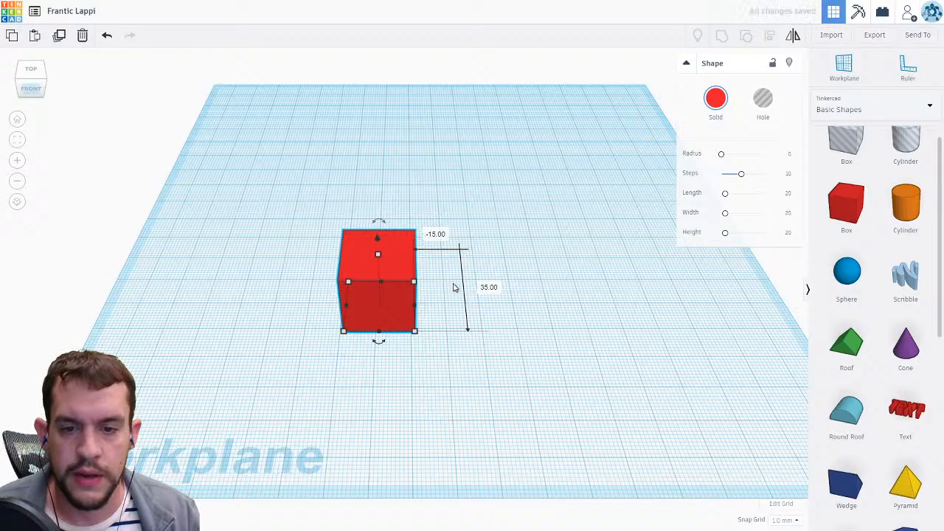
# Lift the selected box about 11 mm above the workplane using its raise handle.
pyautogui.click(547, 314)
pyautogui.moveTo(547, 313); pyautogui.dragTo(542, 281, button='right')
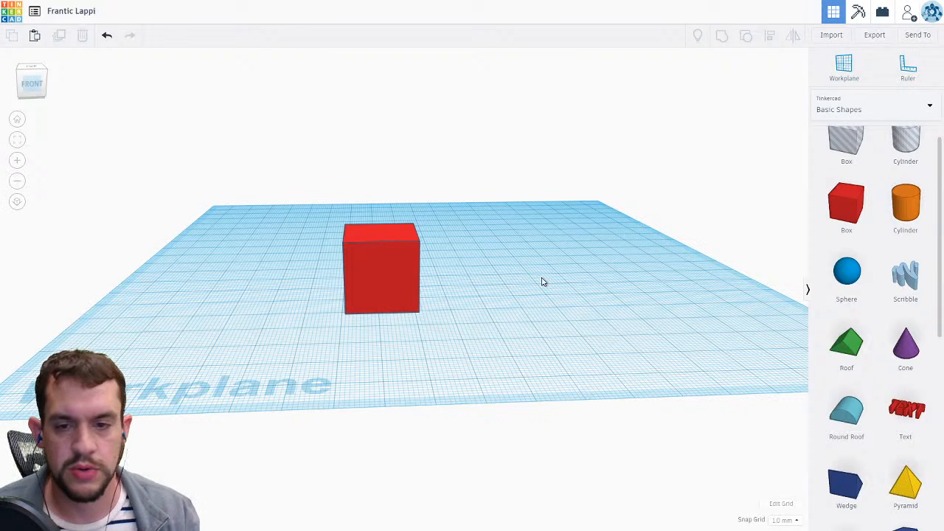
pyautogui.click(395, 257)
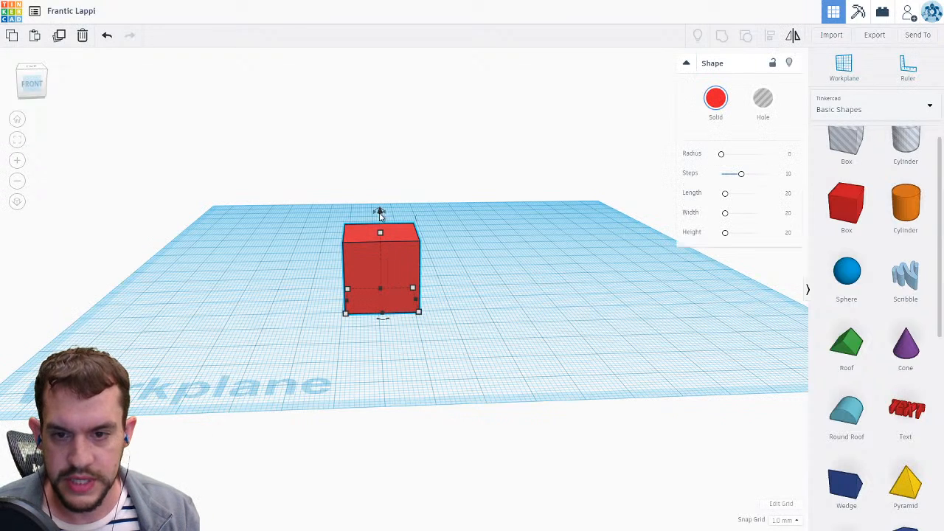
pyautogui.moveTo(468, 239); pyautogui.dragTo(478, 239, button='right')
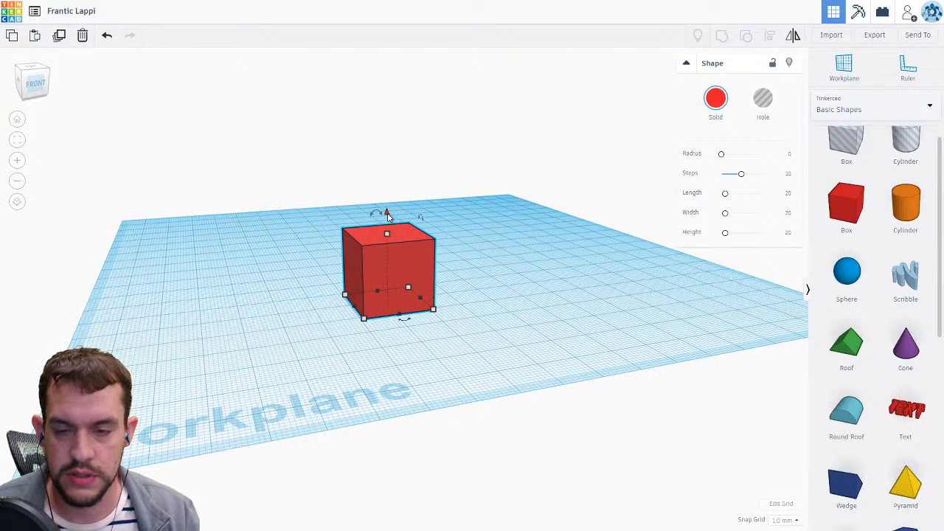
pyautogui.moveTo(388, 214); pyautogui.dragTo(395, 163)
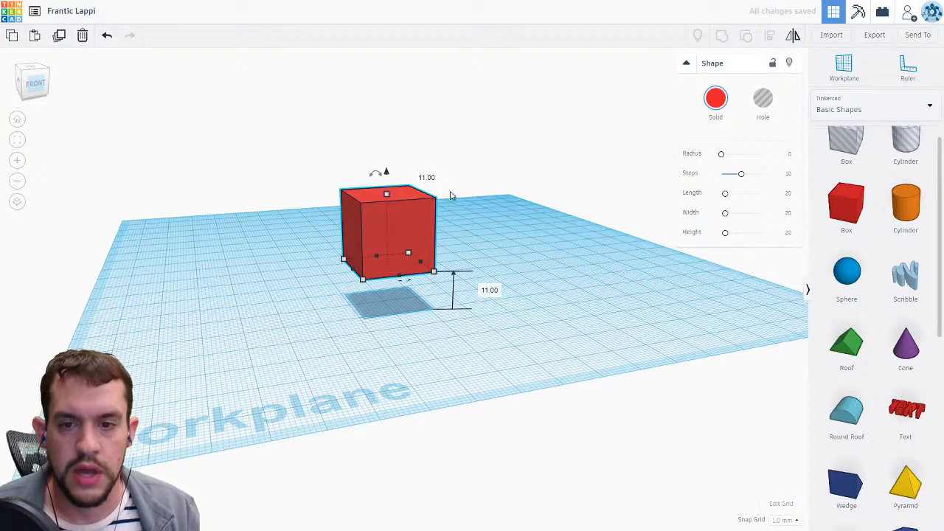
pyautogui.scroll(2, 449, 194)
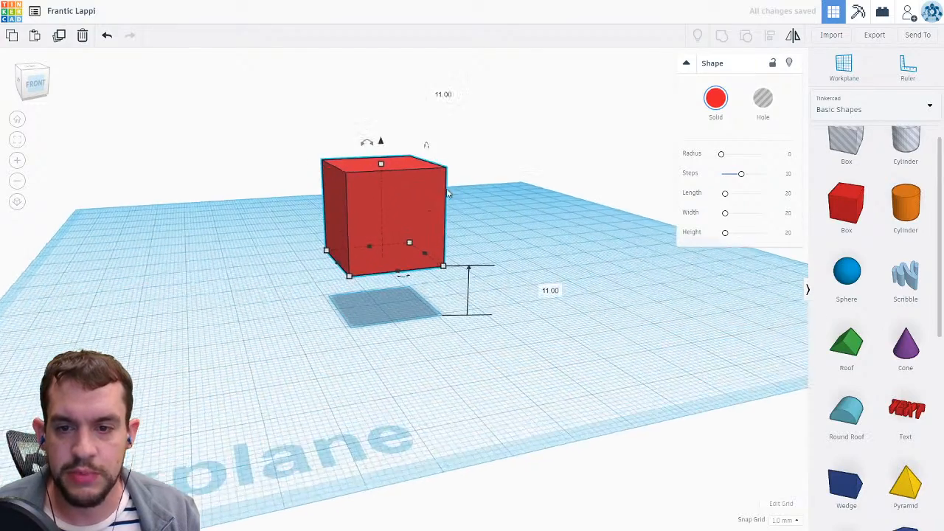
pyautogui.scroll(3, 448, 194)
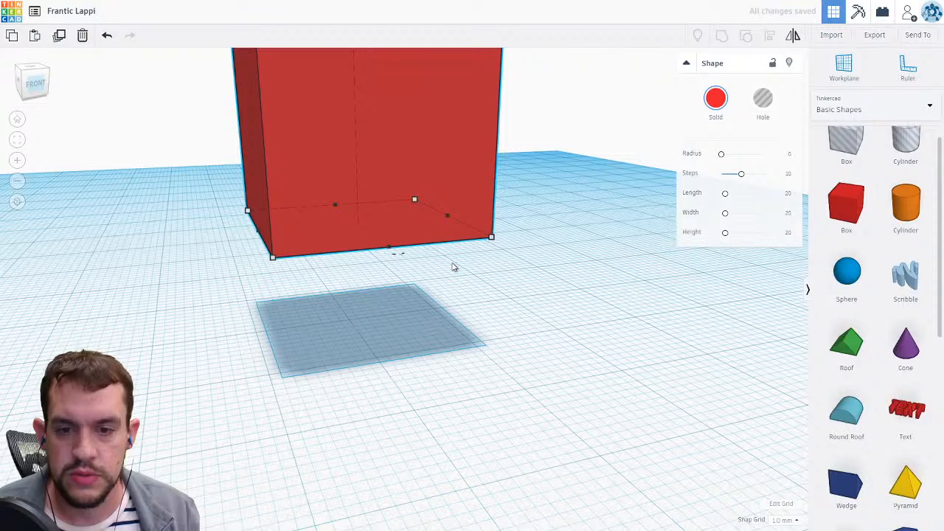
pyautogui.press('f')
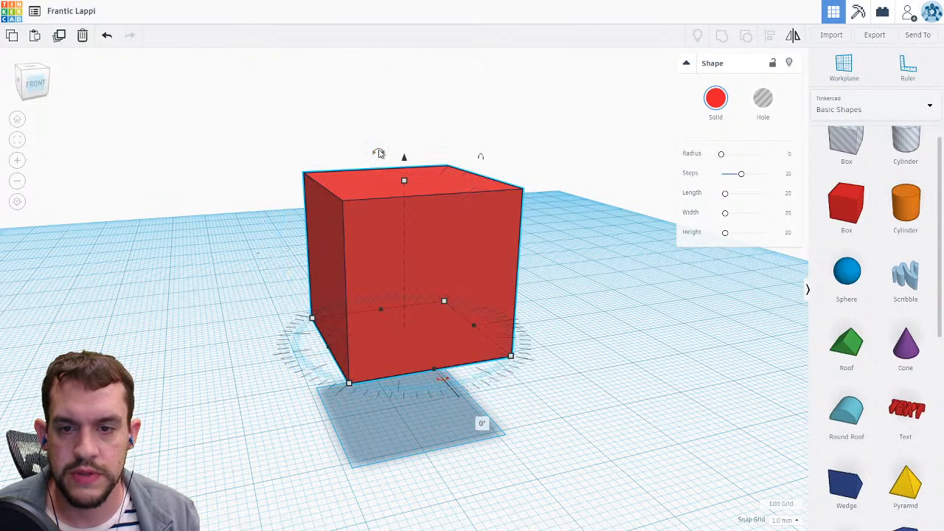
# Try rotating the box with its rotation handle to about 46°, then return it to 0° and deselect.
pyautogui.moveTo(379, 153)
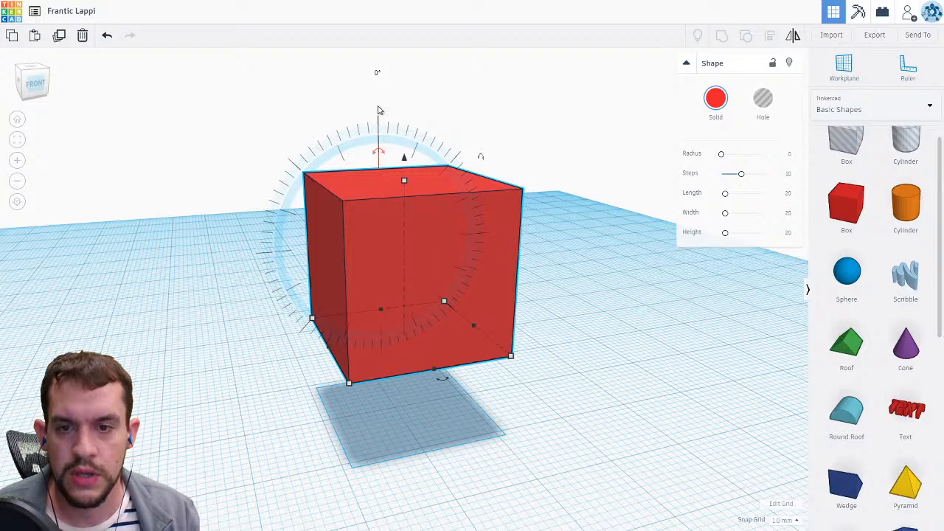
pyautogui.moveTo(378, 107); pyautogui.dragTo(351, 110)
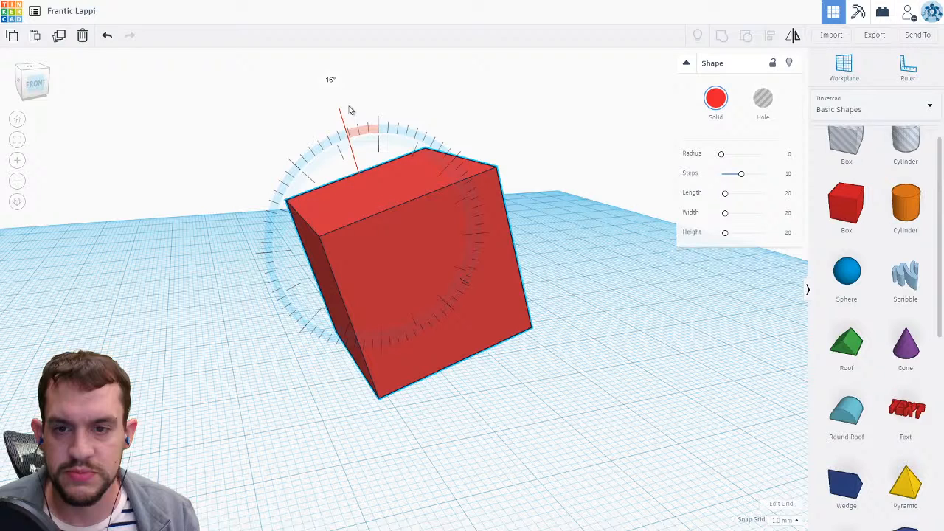
pyautogui.moveTo(350, 110); pyautogui.dragTo(334, 186)
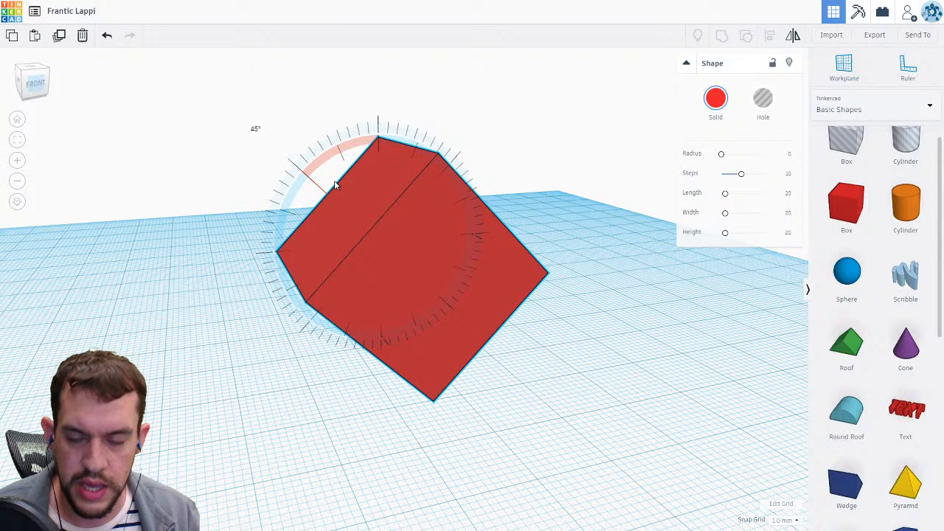
pyautogui.press('shift')
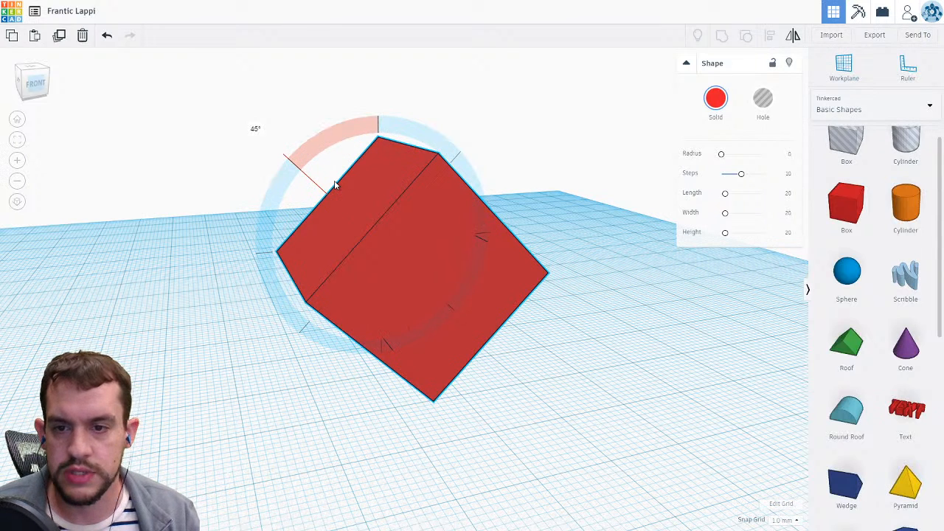
pyautogui.keyDown('shift'); pyautogui.moveTo(300, 210); pyautogui.dragTo(298, 236); pyautogui.keyUp('shift')
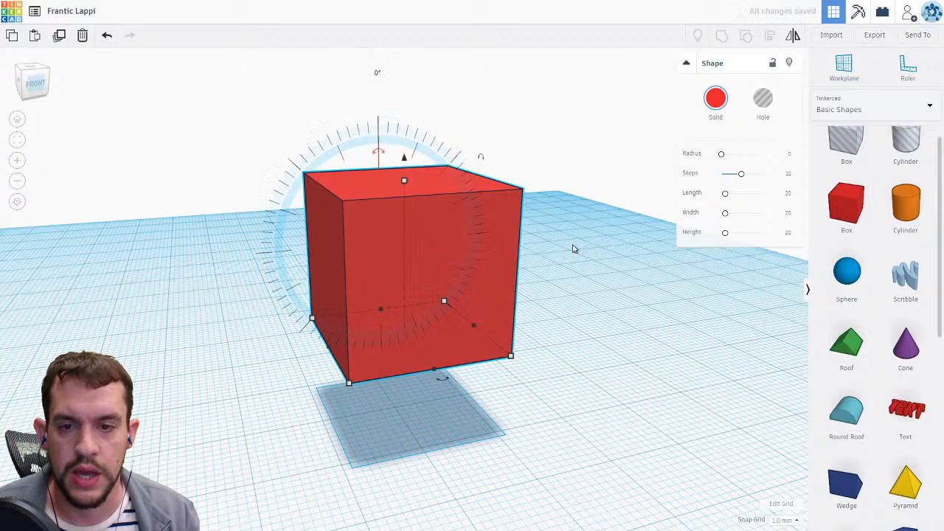
pyautogui.click(569, 249)
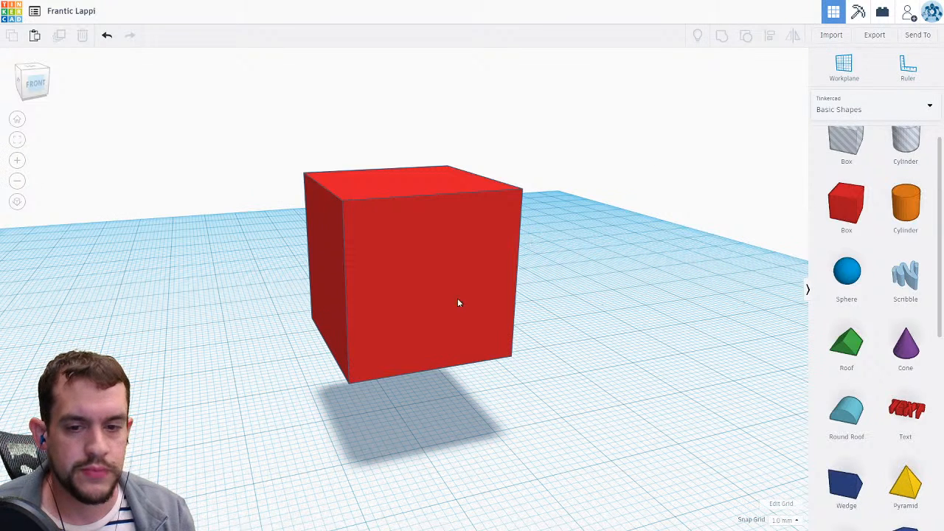
# Delete the box and drag a new Box onto the workplane.
pyautogui.click(419, 278)
pyautogui.press('Delete')
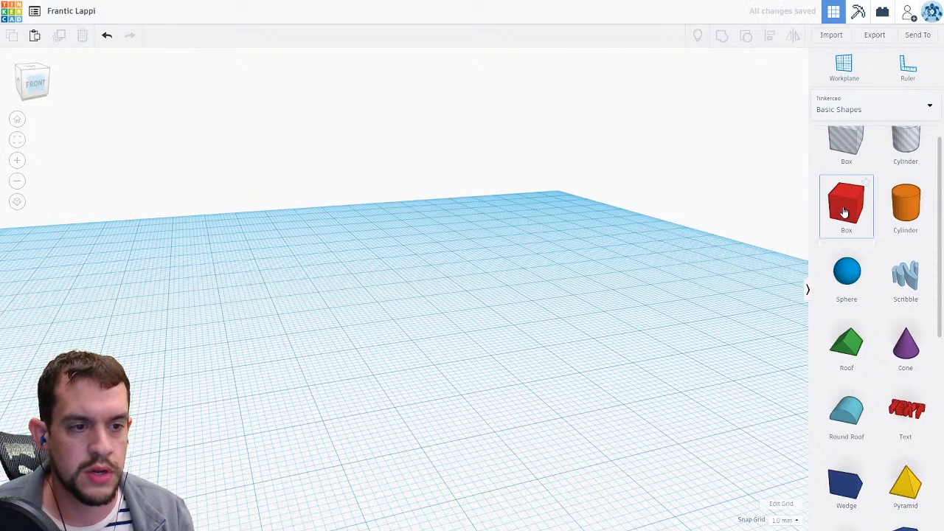
pyautogui.moveTo(845, 213); pyautogui.dragTo(312, 291)
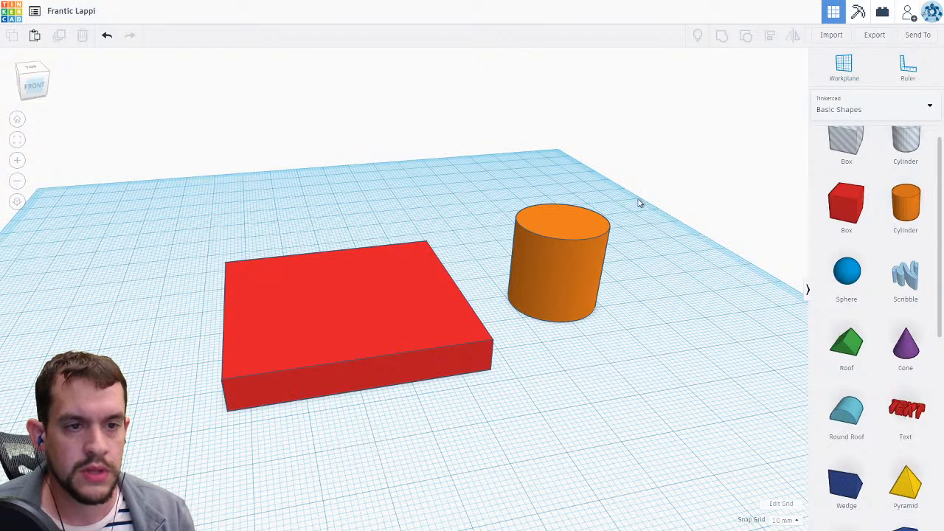
# Select the orange cylinder beside the red slab and turn it into a Hole.
pyautogui.click(296, 287)
pyautogui.click(536, 247)
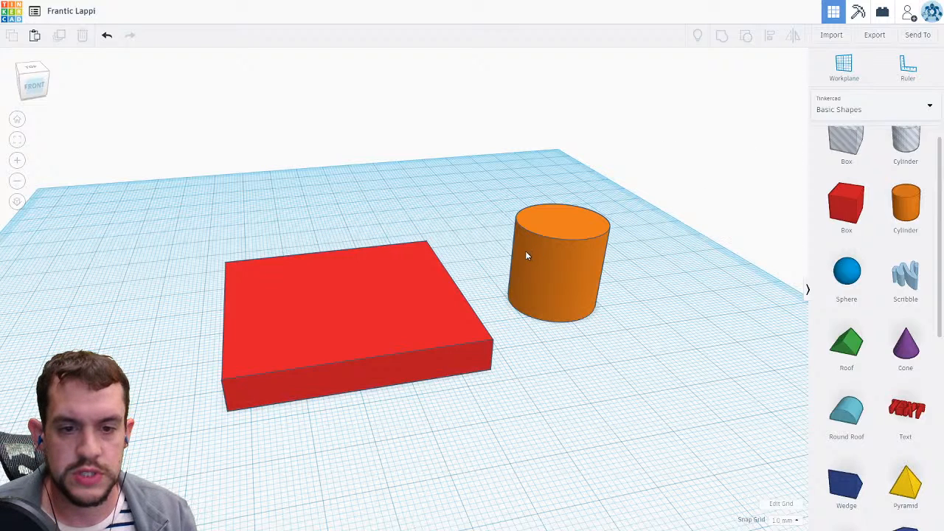
pyautogui.click(527, 255)
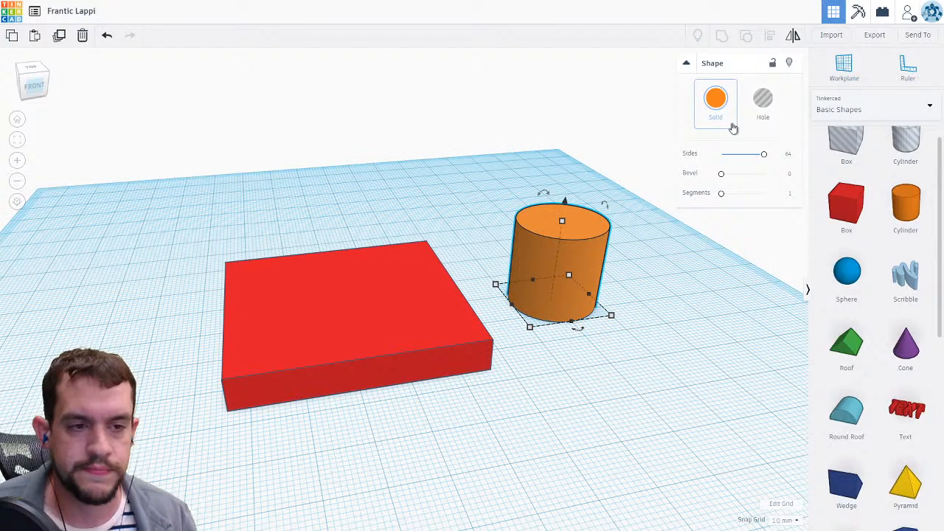
pyautogui.click(767, 123)
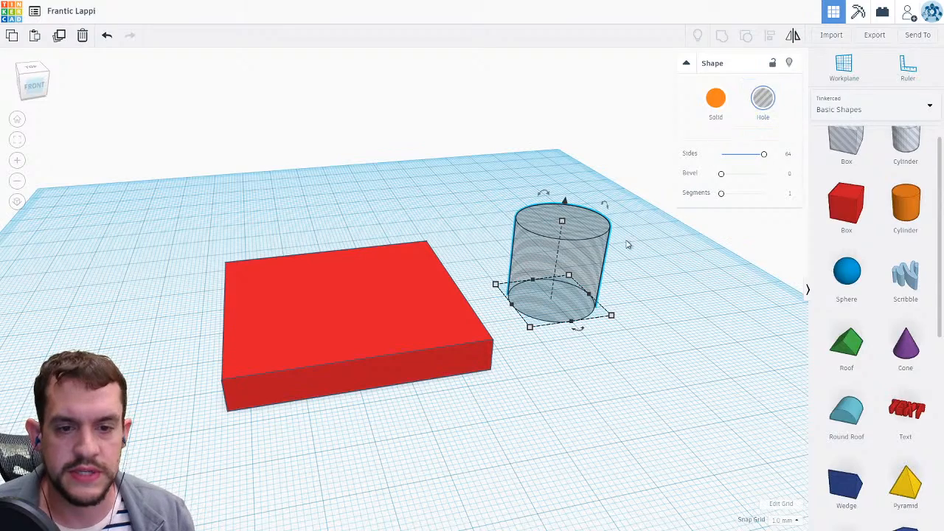
# Move the hole cylinder onto the red slab, overlapping its top.
pyautogui.moveTo(637, 302); pyautogui.dragTo(697, 336, button='right')
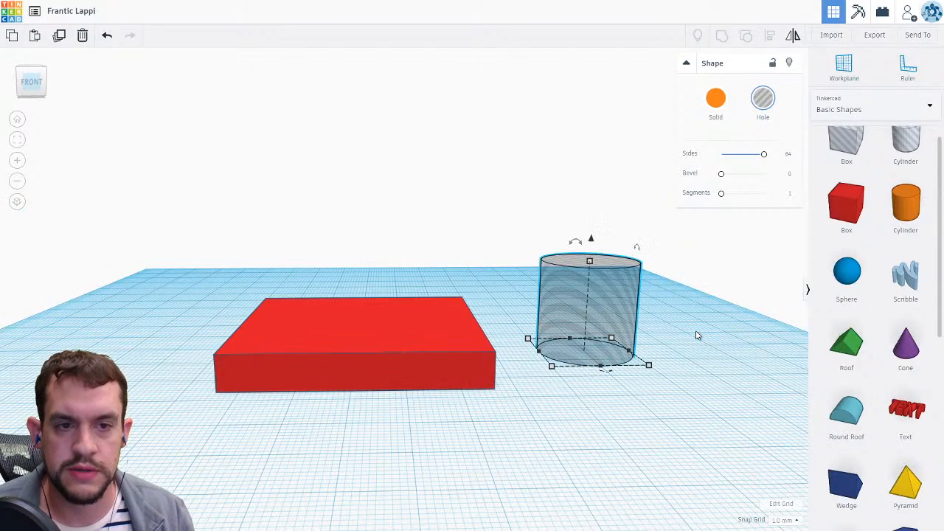
pyautogui.scroll(1, 914, 206)
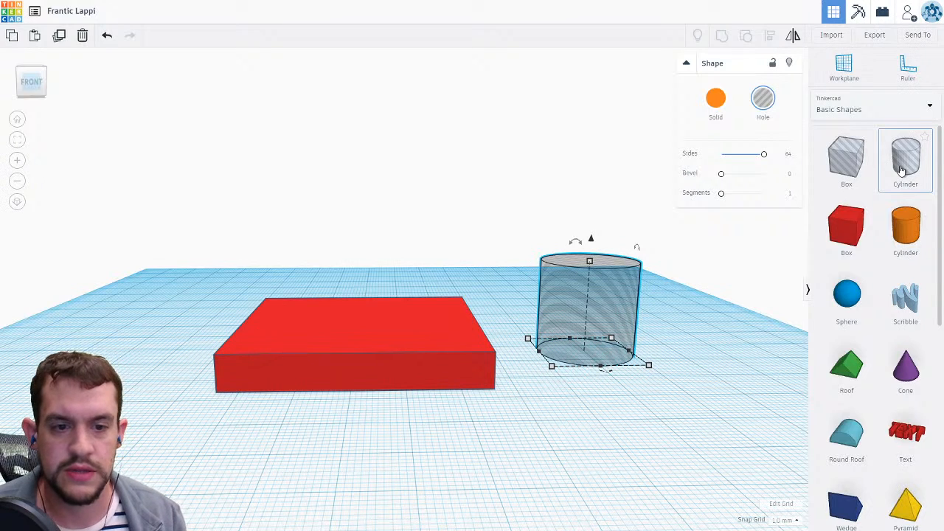
pyautogui.click(706, 333)
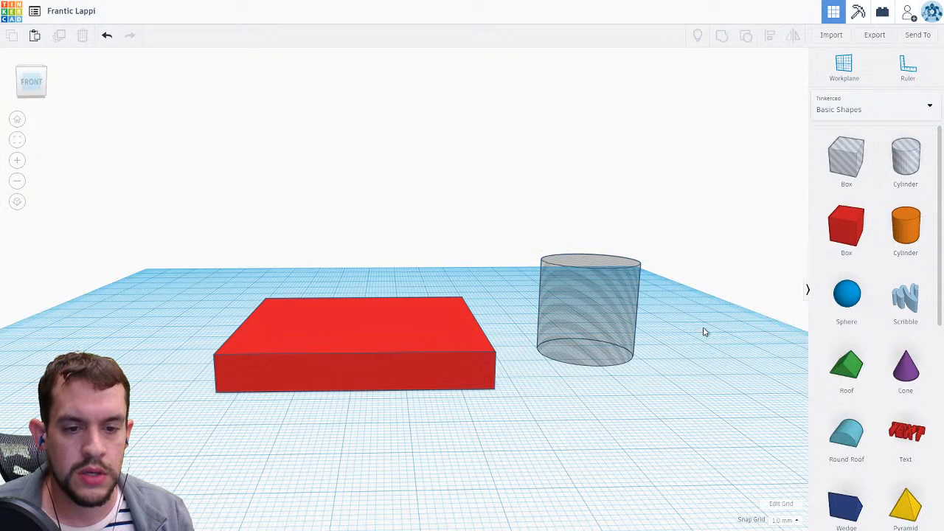
pyautogui.moveTo(704, 335); pyautogui.dragTo(502, 266, button='right')
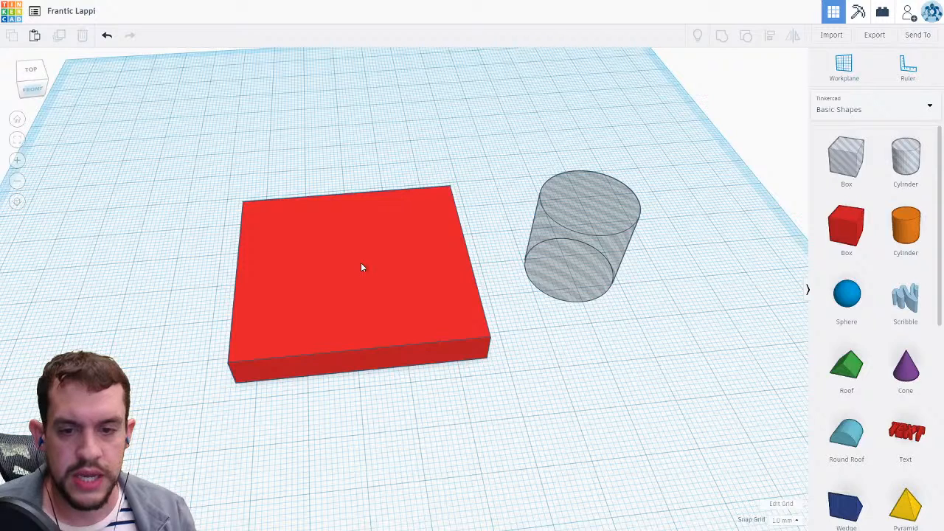
pyautogui.moveTo(568, 264); pyautogui.dragTo(362, 267)
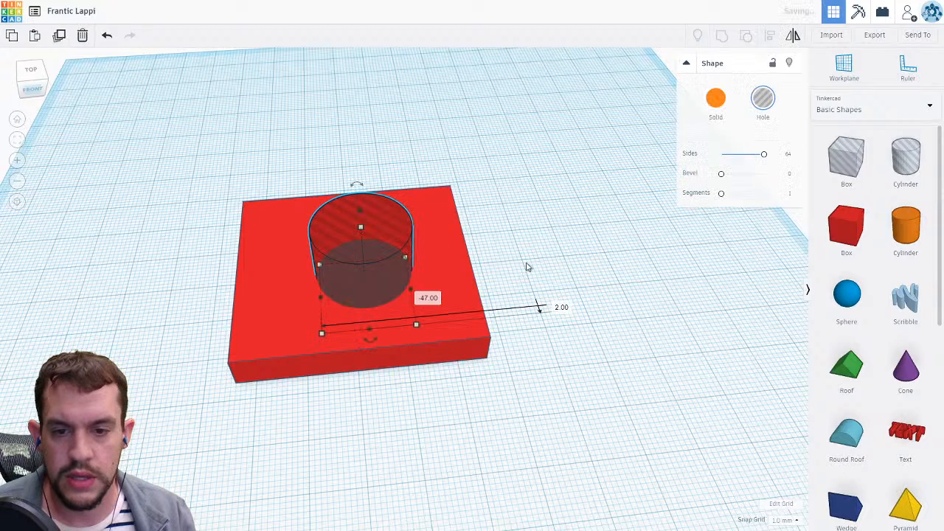
pyautogui.click(527, 267)
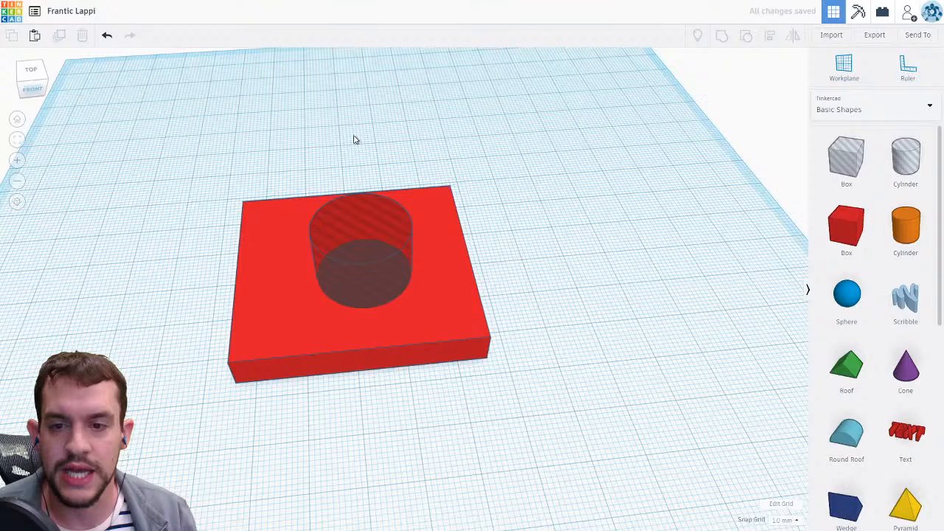
# Select both the slab and the hole and use Align to center the hole on the slab in both horizontal directions.
pyautogui.moveTo(185, 143); pyautogui.dragTo(599, 413)
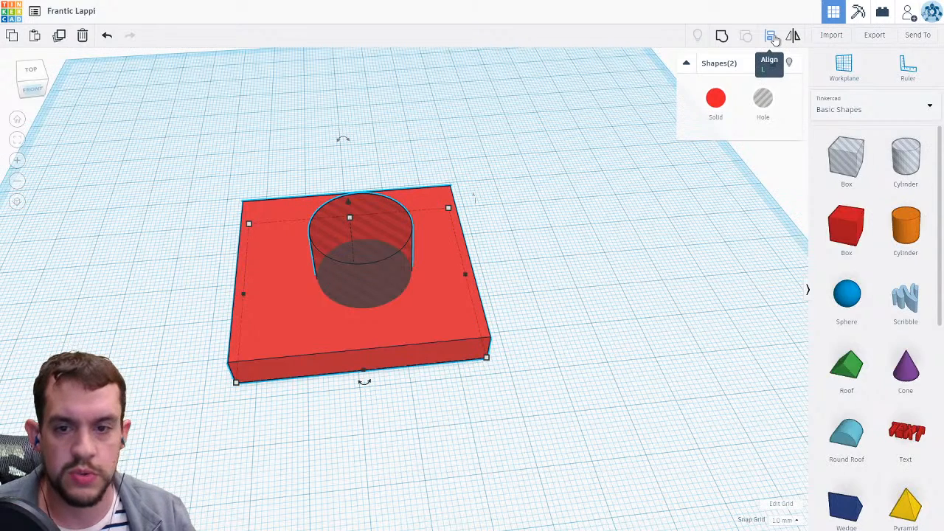
pyautogui.click(773, 38)
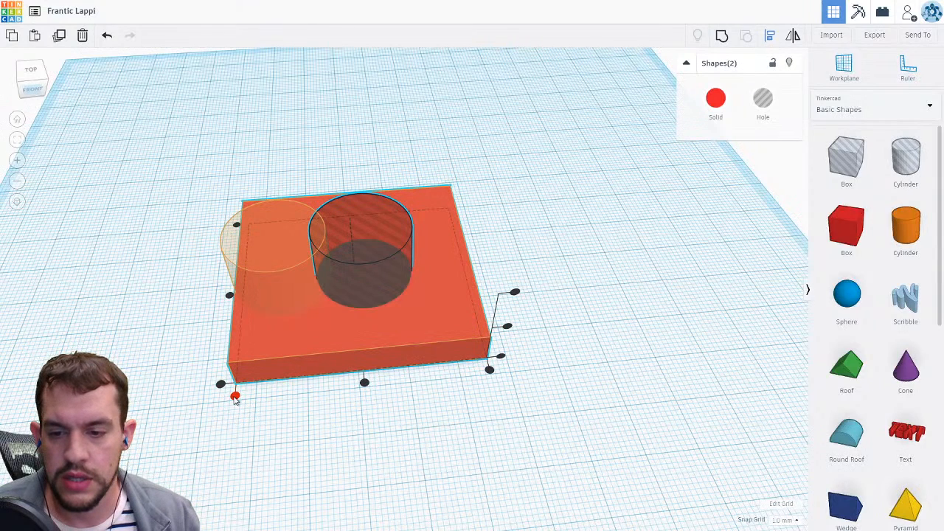
pyautogui.click(234, 397)
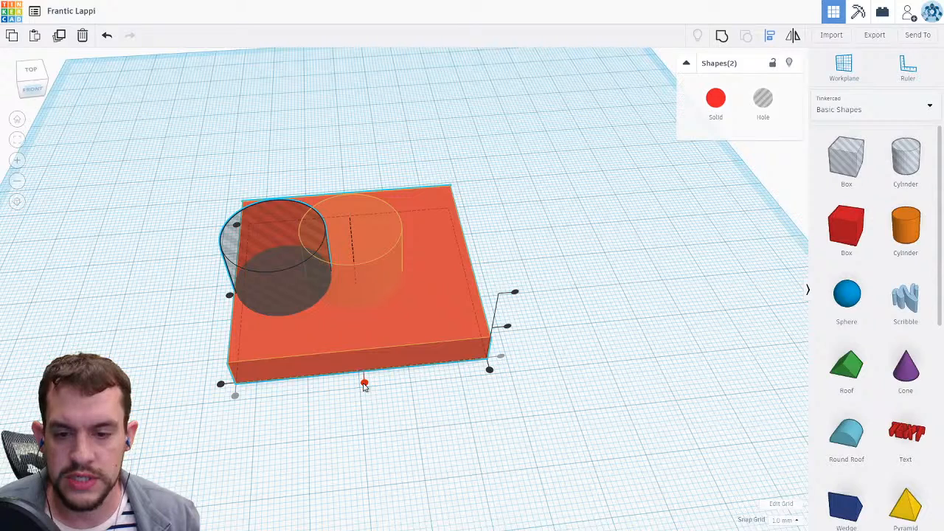
pyautogui.click(364, 383)
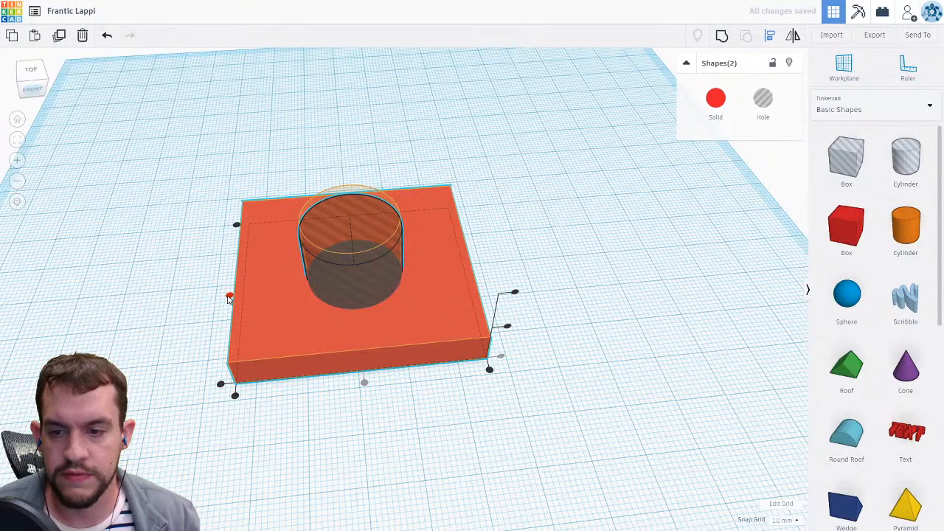
pyautogui.click(230, 298)
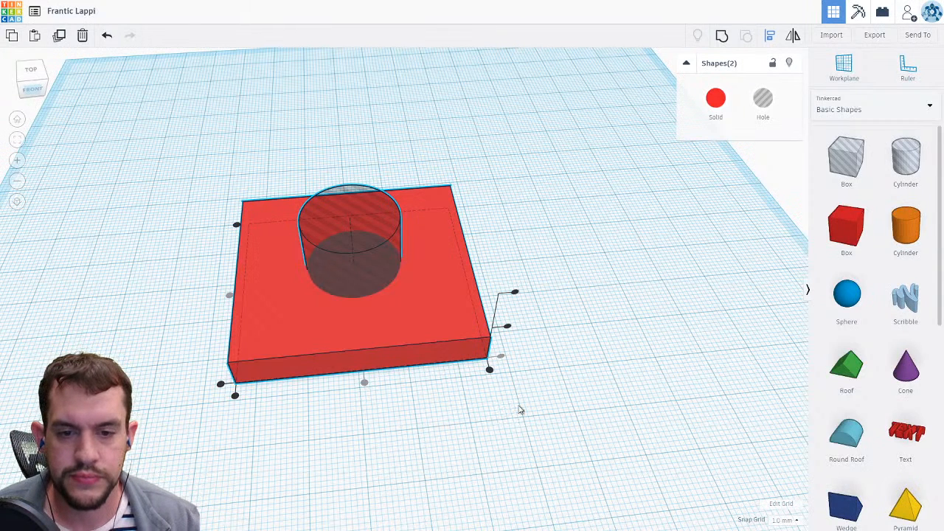
pyautogui.click(519, 410)
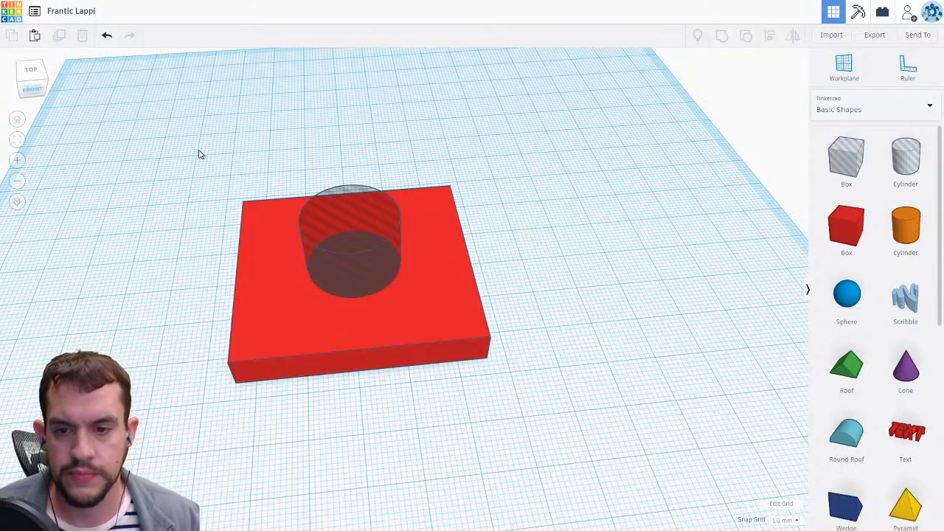
# Place a new red Box and an orange Cylinder overlapping each other beside the slab.
pyautogui.moveTo(198, 138); pyautogui.dragTo(548, 436)
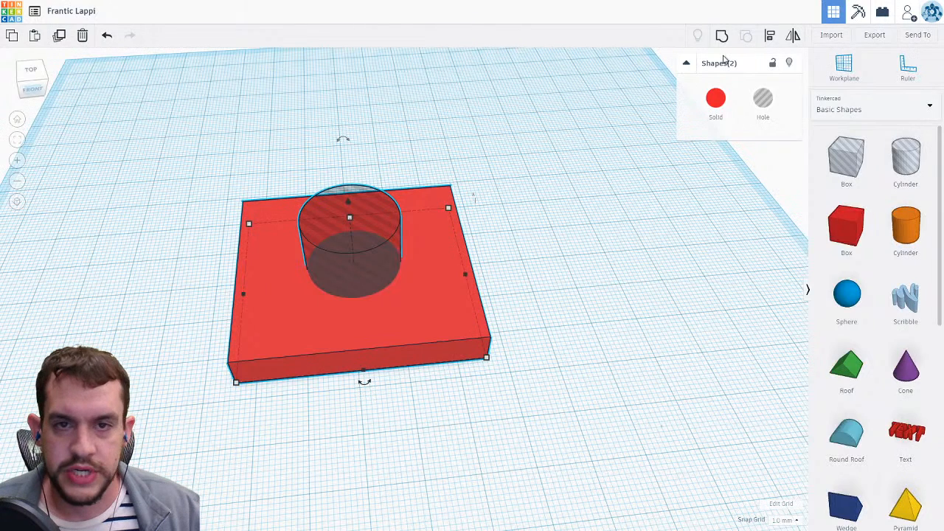
pyautogui.click(838, 230)
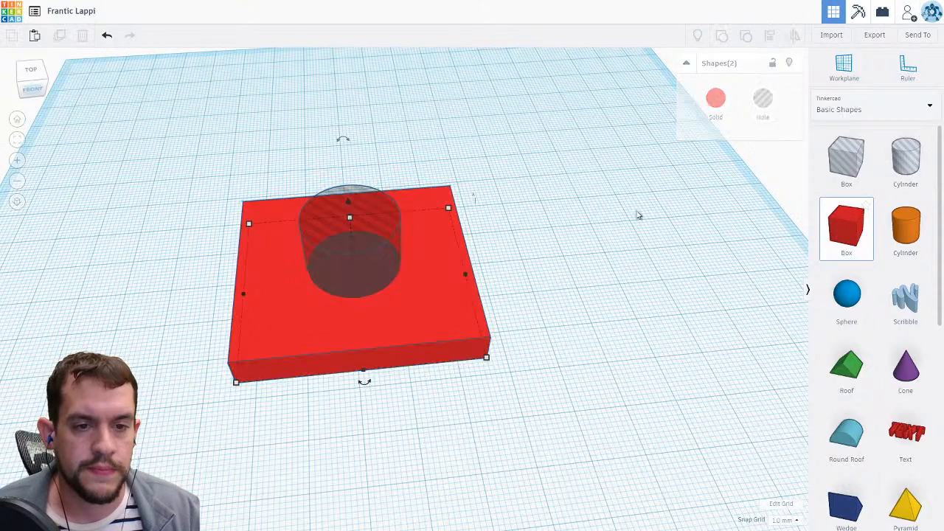
pyautogui.click(906, 225)
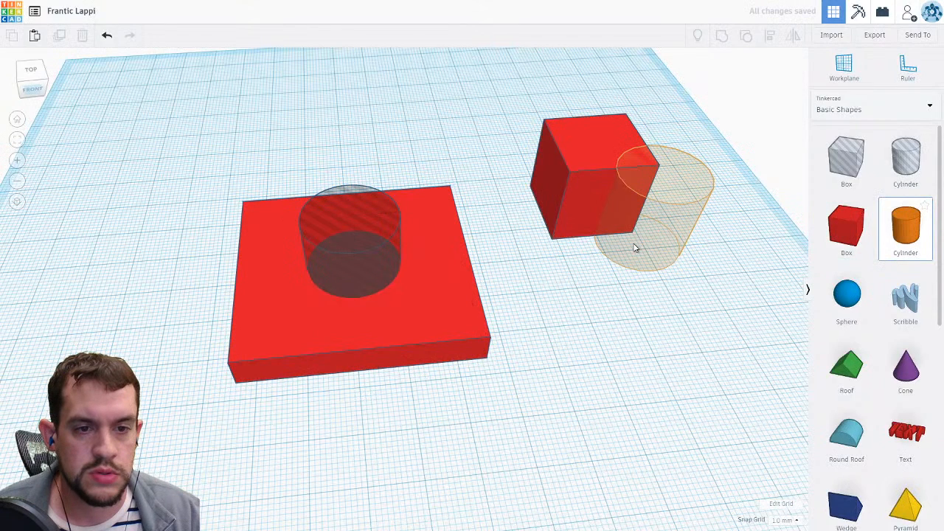
pyautogui.click(634, 248)
# Select the box and cylinder and group them into one solid shape.
pyautogui.moveTo(499, 82); pyautogui.dragTo(773, 329)
pyautogui.click(722, 36)
pyautogui.click(721, 329)
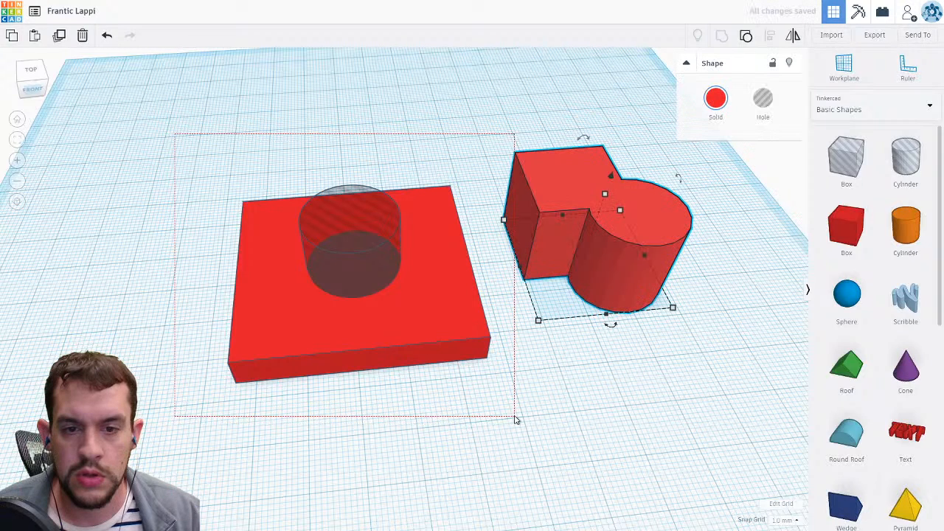
# Select the slab, the hole and the new shape and group them to cut the hole through the slab.
pyautogui.keyDown('shift'); pyautogui.moveTo(514, 418); pyautogui.dragTo(515, 419); pyautogui.keyUp('shift')
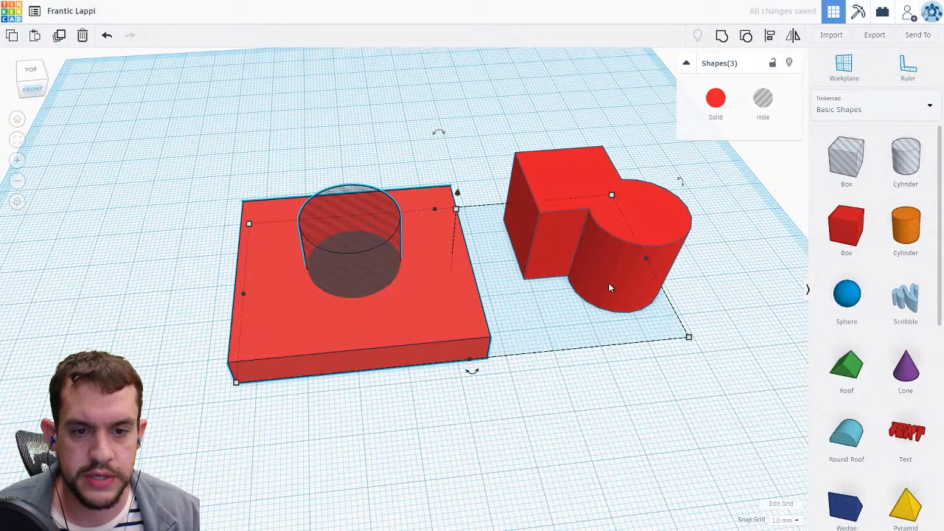
pyautogui.hotkey('ctrl', 'g')
pyautogui.click(610, 337)
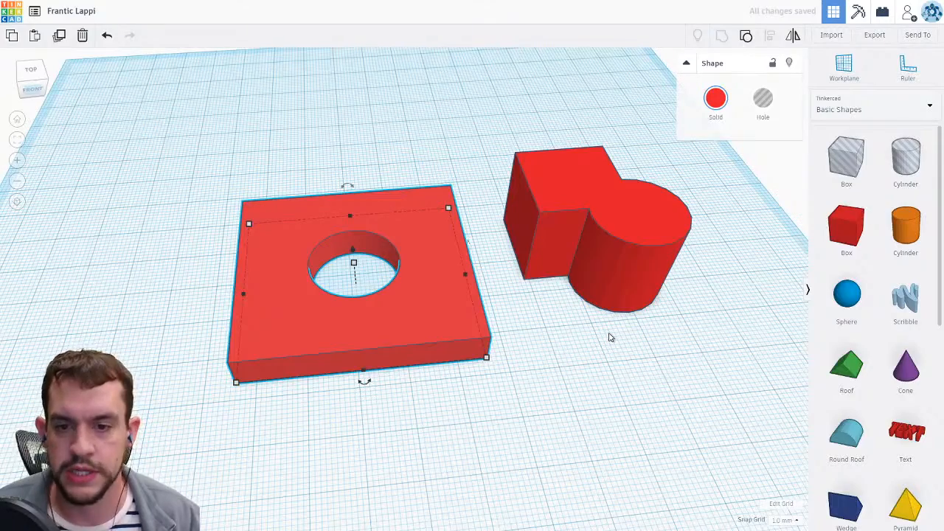
# Switch to a top view, select the slab and ungroup it.
pyautogui.click(604, 362)
pyautogui.moveTo(605, 363); pyautogui.dragTo(600, 387, button='right')
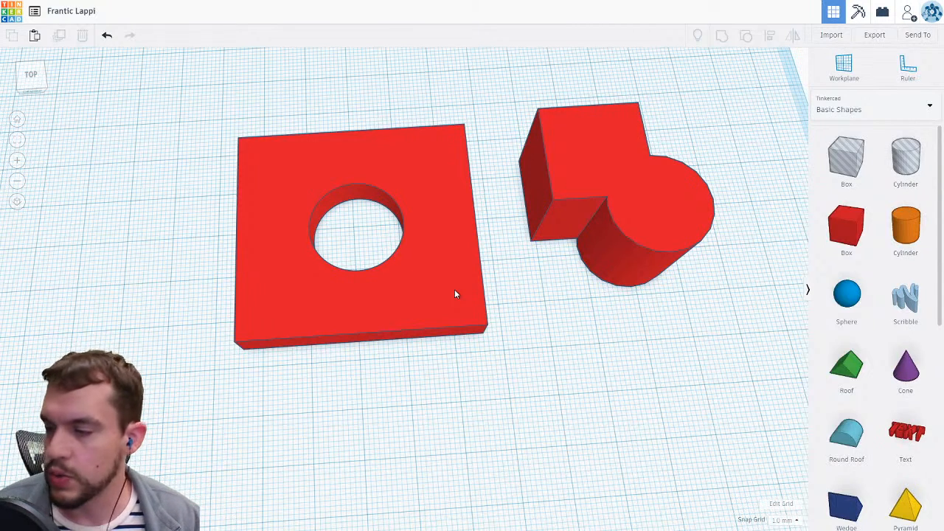
pyautogui.click(455, 293)
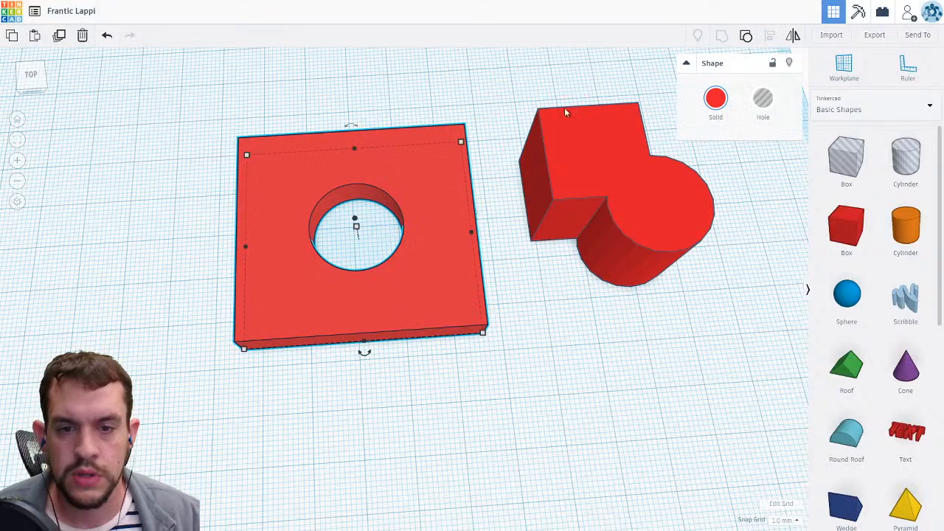
pyautogui.click(746, 37)
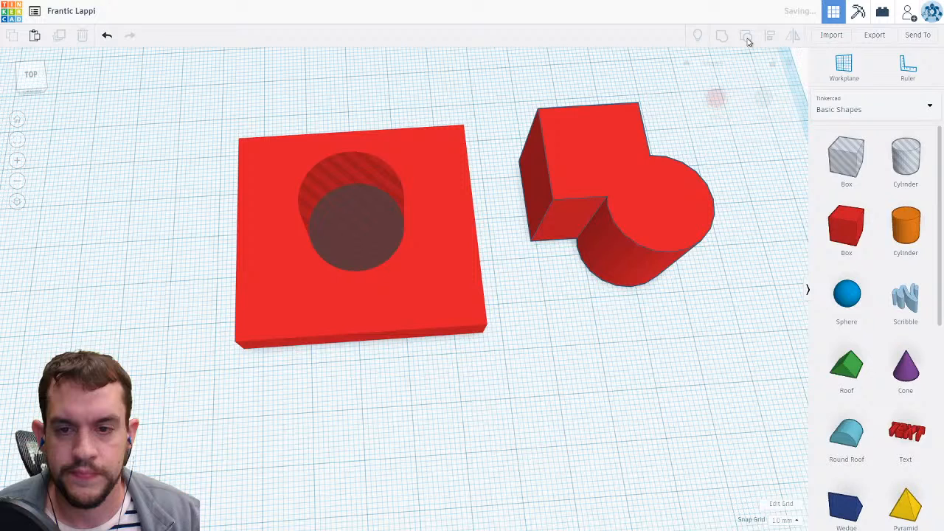
# Move the hole cylinder toward the slab's upper right edge.
pyautogui.moveTo(393, 199); pyautogui.dragTo(436, 166)
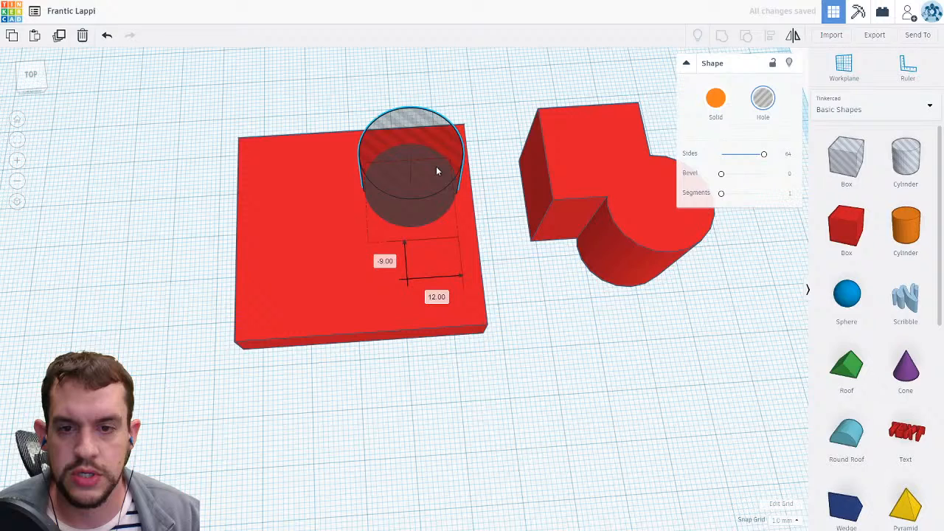
pyautogui.click(598, 346)
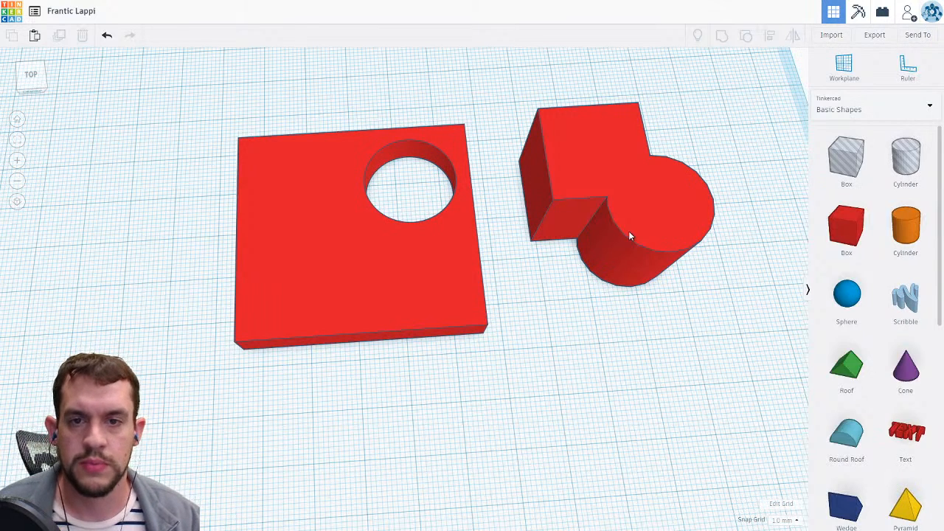
# Move the grouped box-cylinder shape onto the slab's left side and group everything together.
pyautogui.moveTo(583, 279); pyautogui.dragTo(308, 253)
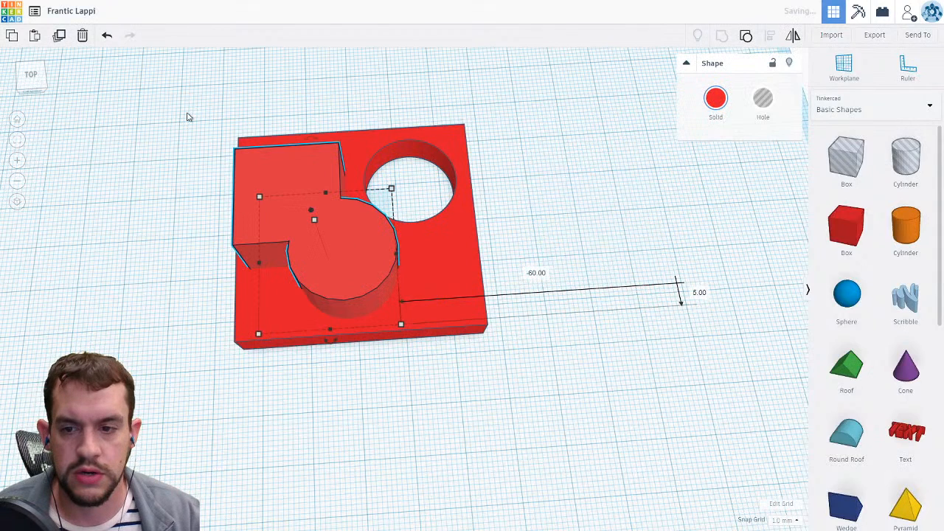
pyautogui.moveTo(190, 117); pyautogui.dragTo(462, 315)
pyautogui.click(638, 242)
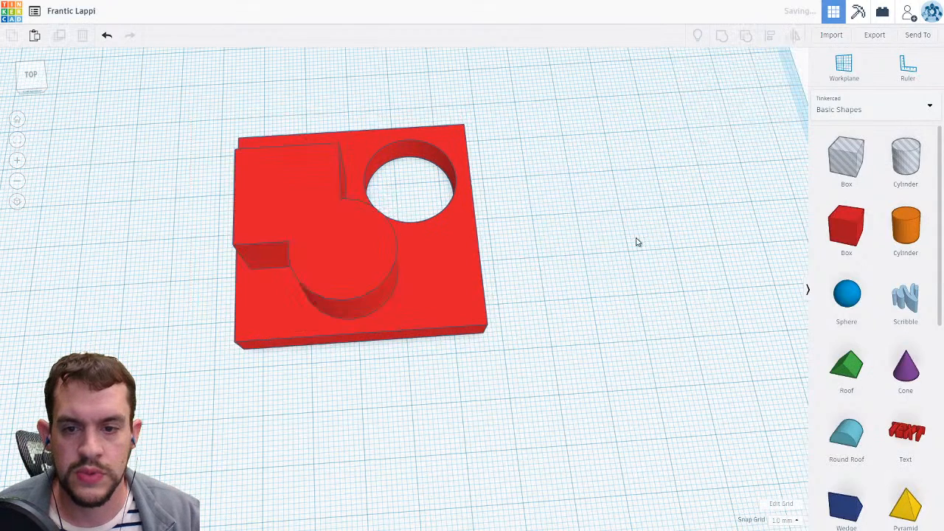
# Select the combined shape and enable Multicolor in its solid color options.
pyautogui.moveTo(637, 242); pyautogui.dragTo(479, 304, button='right')
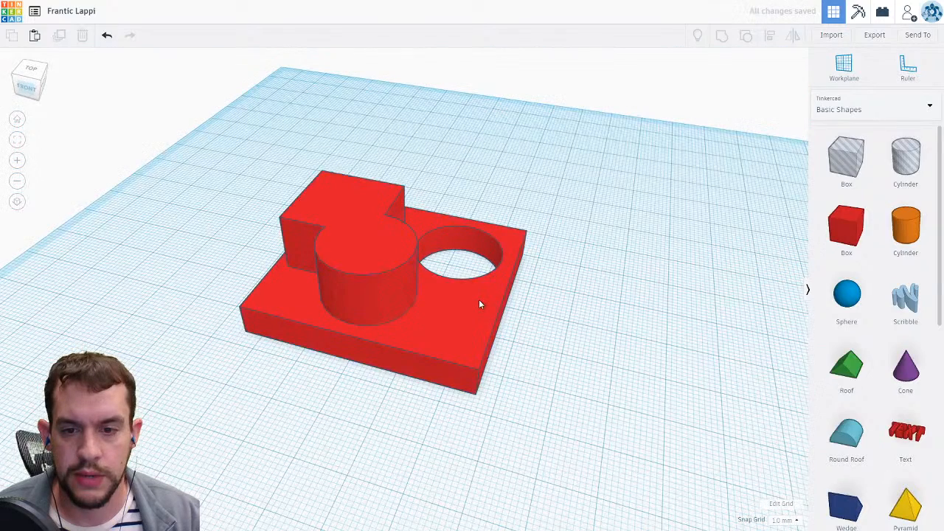
pyautogui.moveTo(479, 301); pyautogui.dragTo(493, 331)
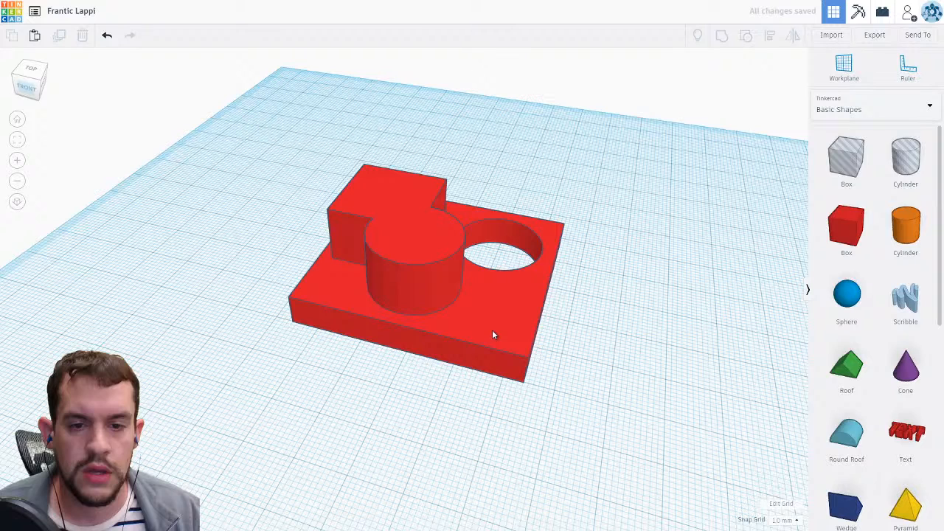
pyautogui.click(493, 336)
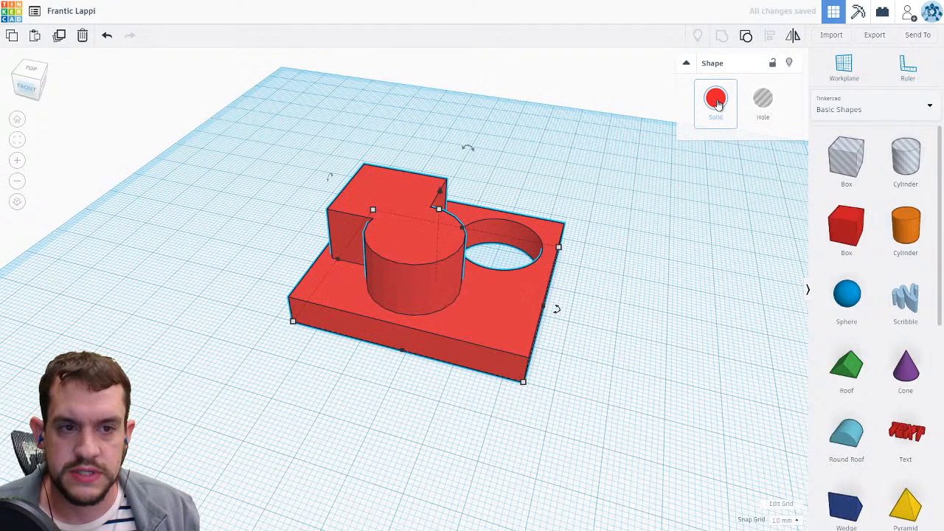
pyautogui.click(715, 100)
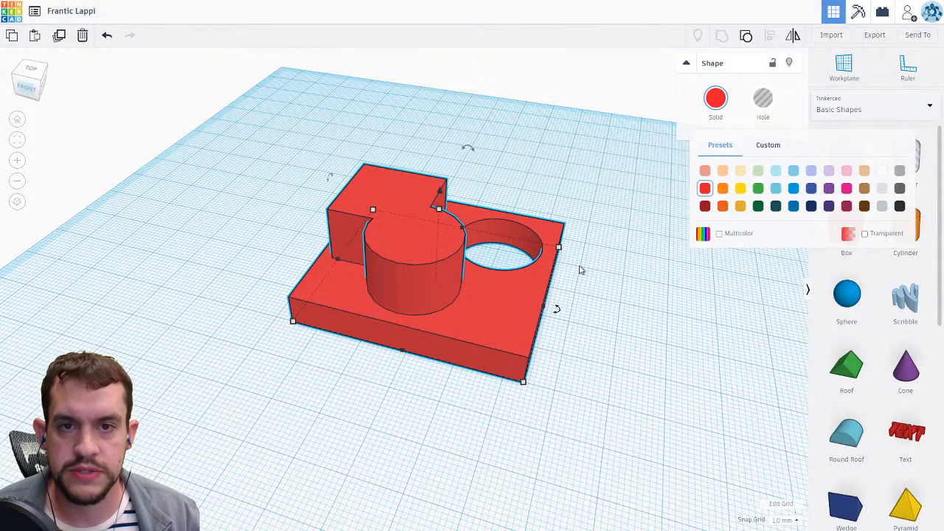
pyautogui.click(720, 234)
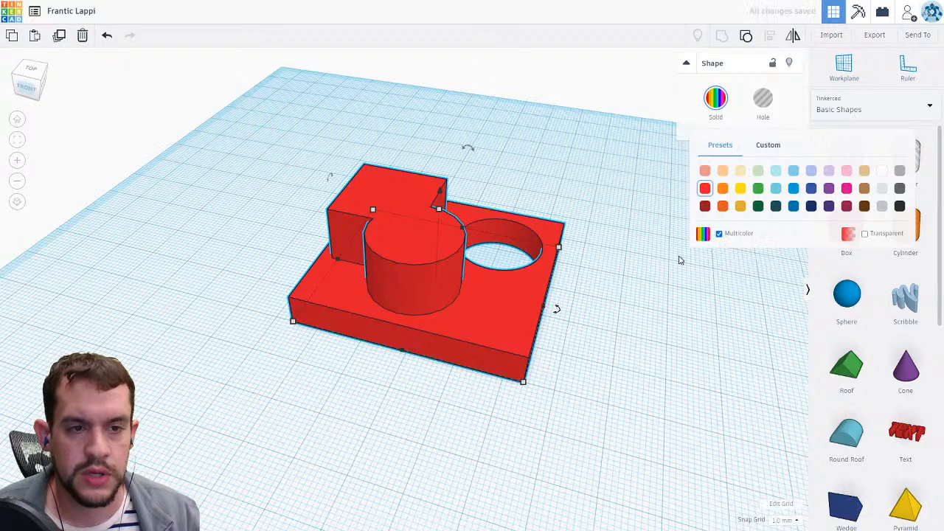
# Place an orange Cylinder on the slab over the hole.
pyautogui.click(924, 238)
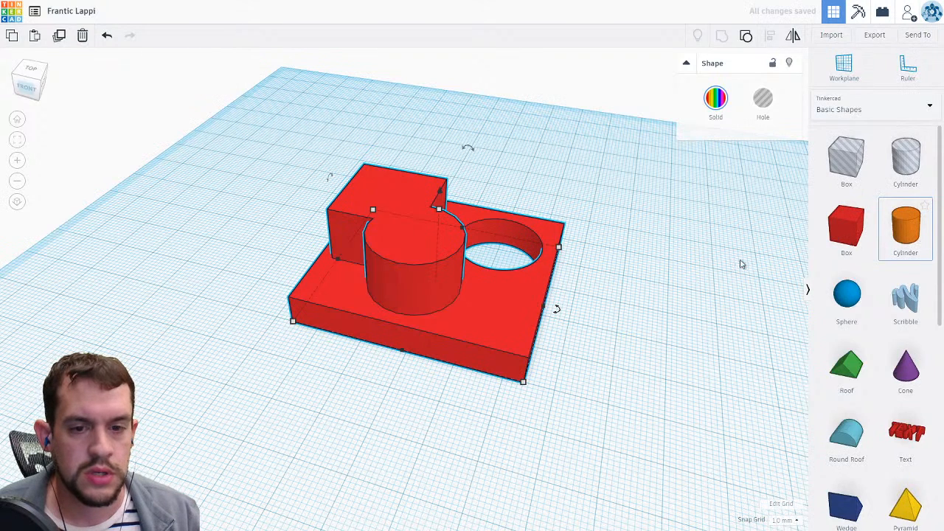
pyautogui.click(483, 339)
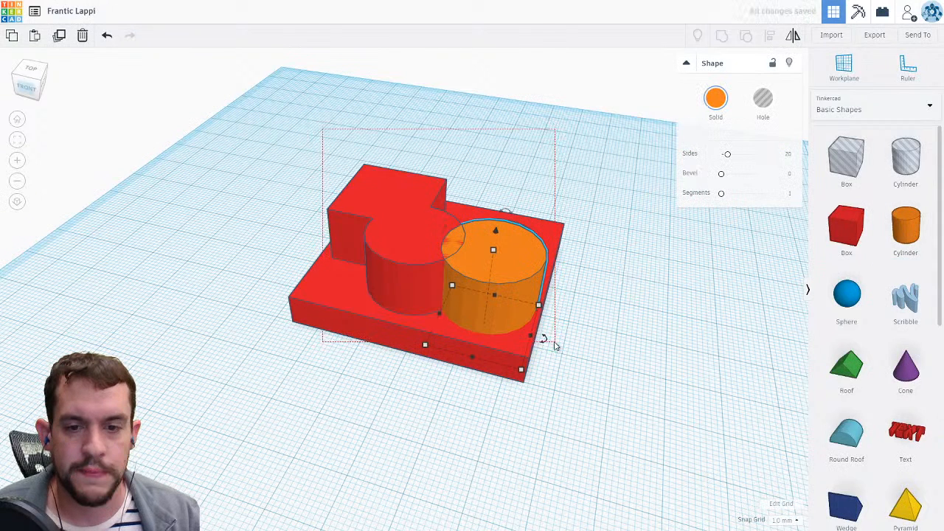
pyautogui.hotkey('ctrl', 'a')
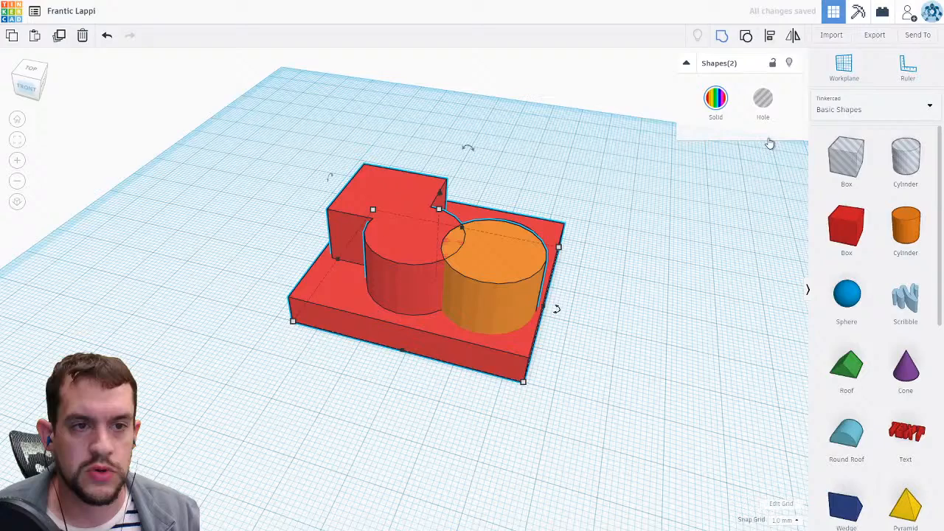
pyautogui.moveTo(770, 143); pyautogui.dragTo(500, 323, button='right')
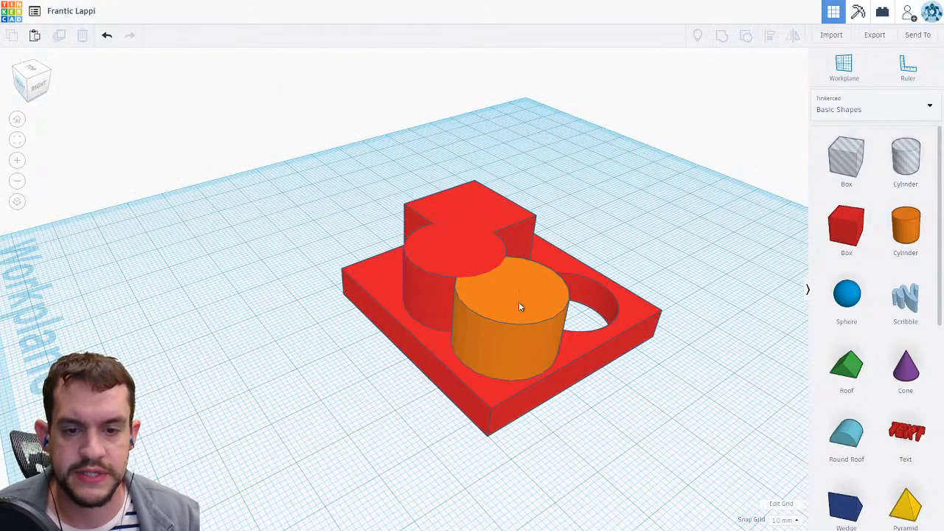
pyautogui.click(501, 313)
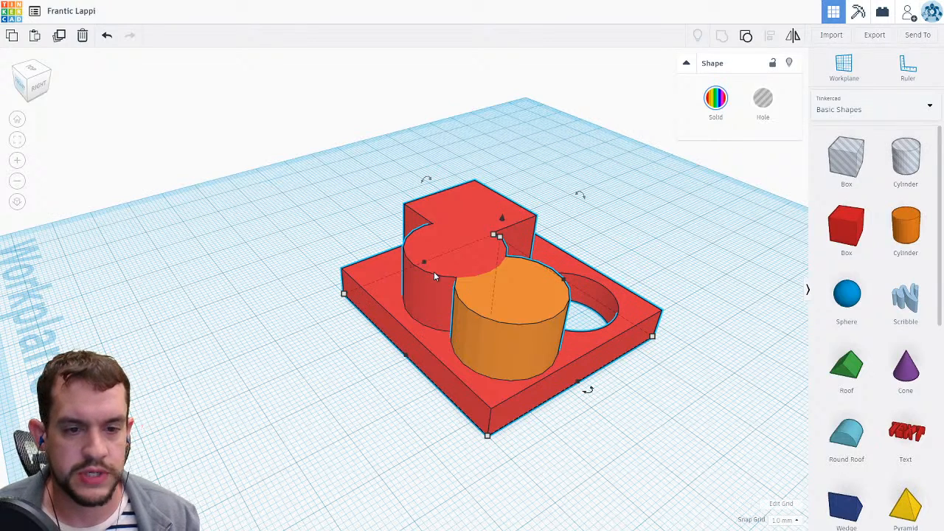
pyautogui.click(679, 235)
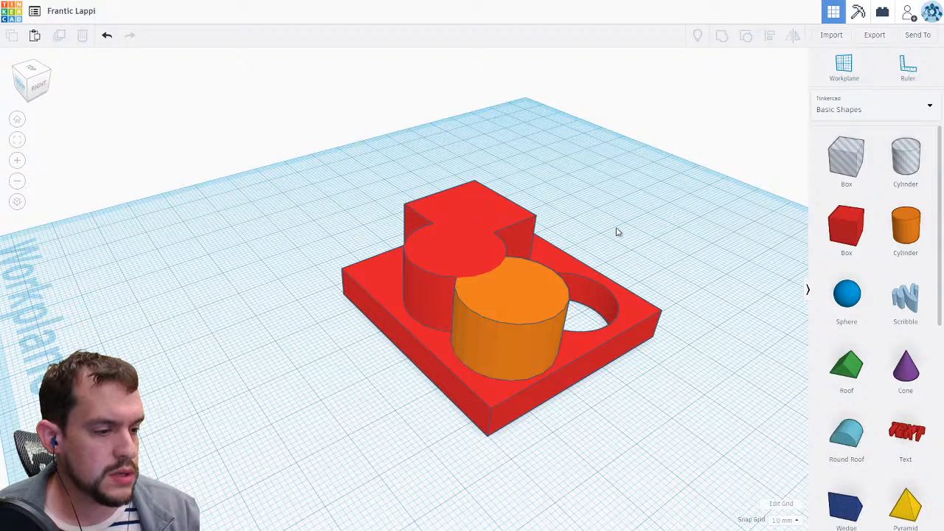
# Select all shapes on the workplane and delete them.
pyautogui.moveTo(339, 178); pyautogui.dragTo(588, 408)
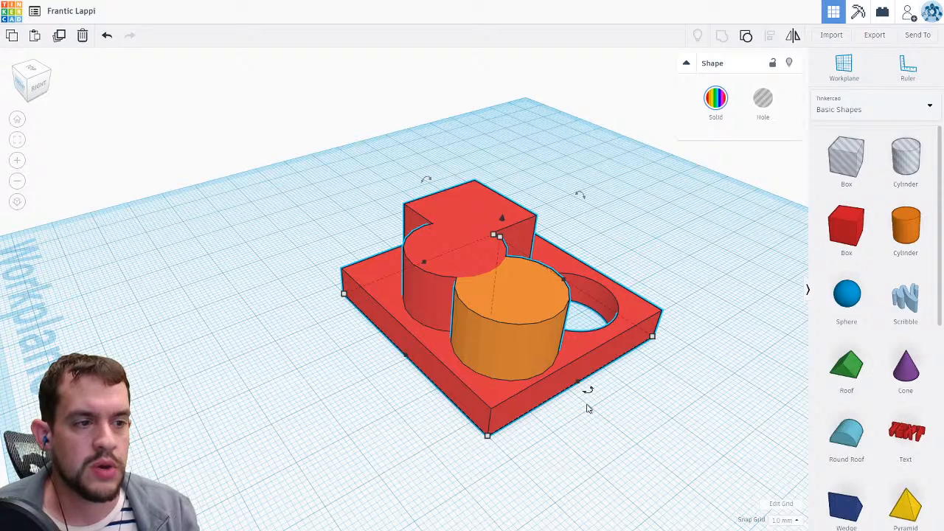
pyautogui.press('Delete')
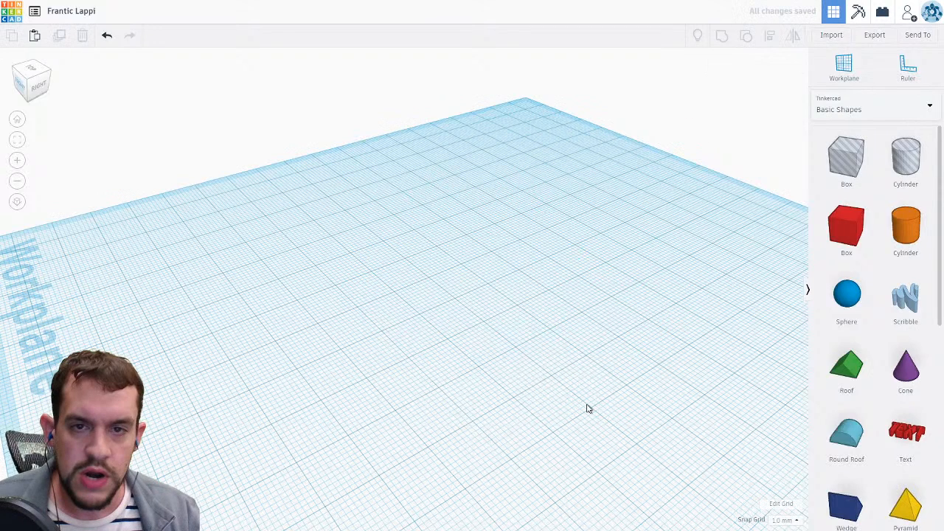
pyautogui.scroll(-3, 900, 415)
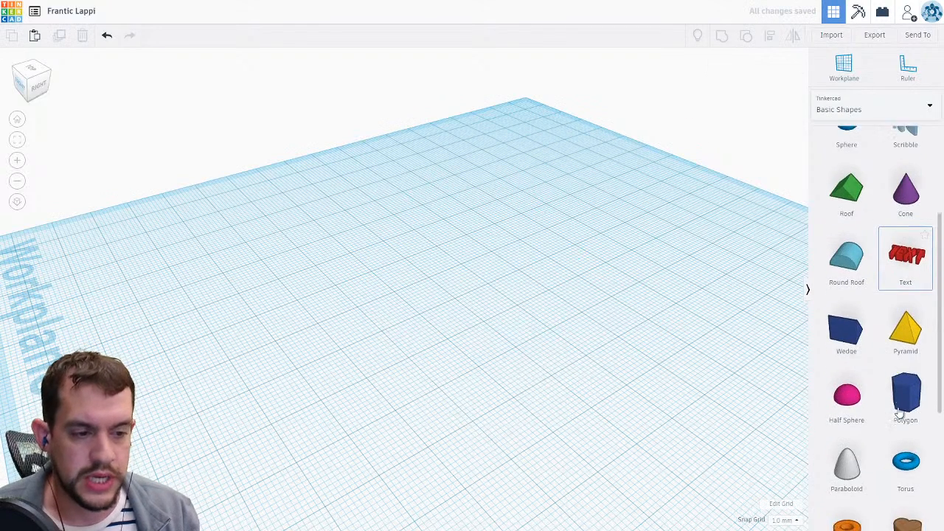
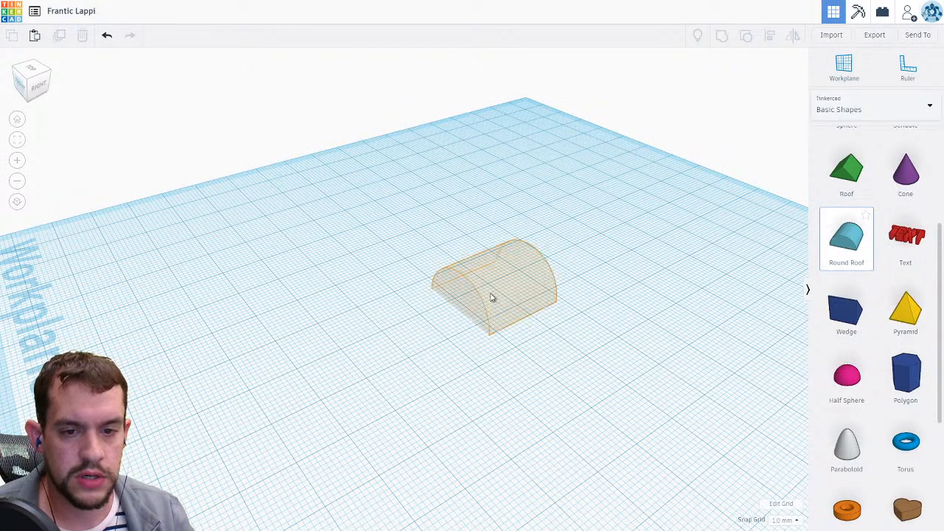
# Place a Round Roof on the workplane and rotate it 180° so its curved side faces down.
pyautogui.click(492, 297)
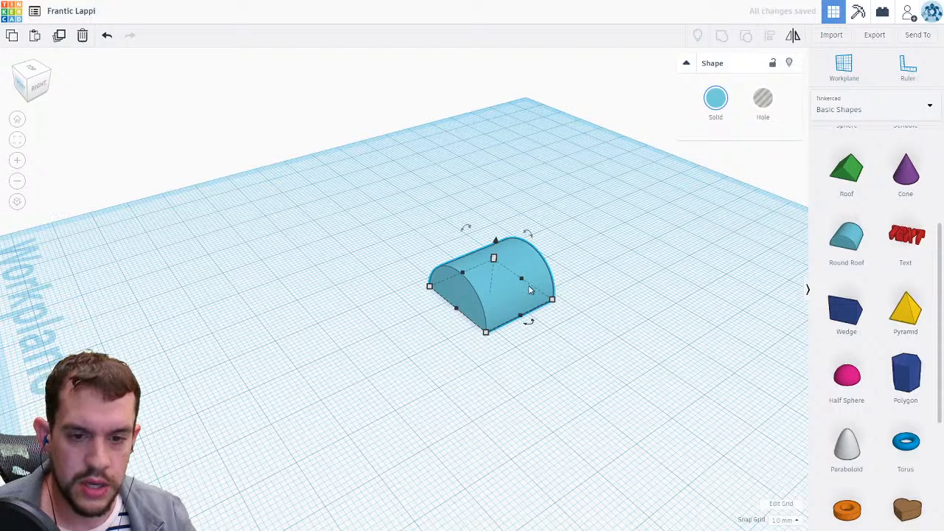
pyautogui.moveTo(527, 320); pyautogui.dragTo(521, 304)
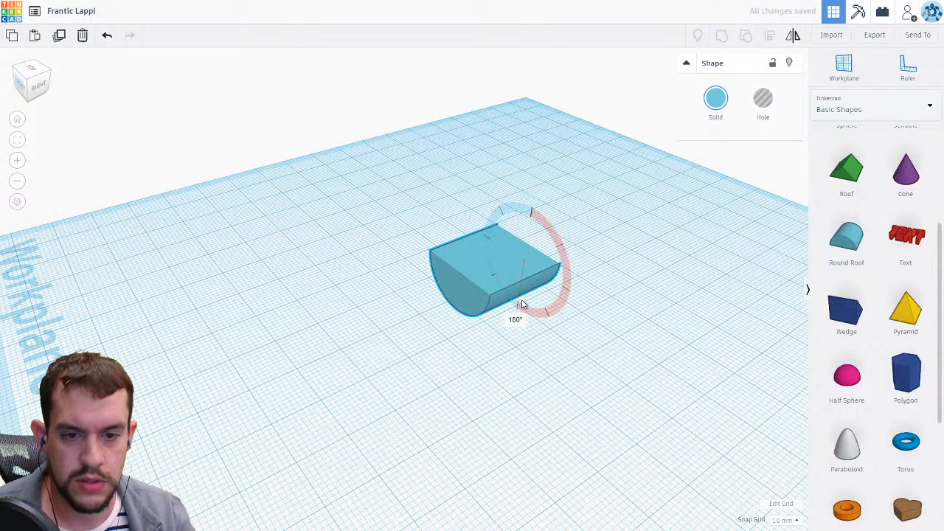
pyautogui.moveTo(594, 354); pyautogui.dragTo(417, 431, button='right')
pyautogui.scroll(3, 418, 431)
pyautogui.moveTo(529, 295); pyautogui.dragTo(504, 343, button='right')
pyautogui.click(424, 309)
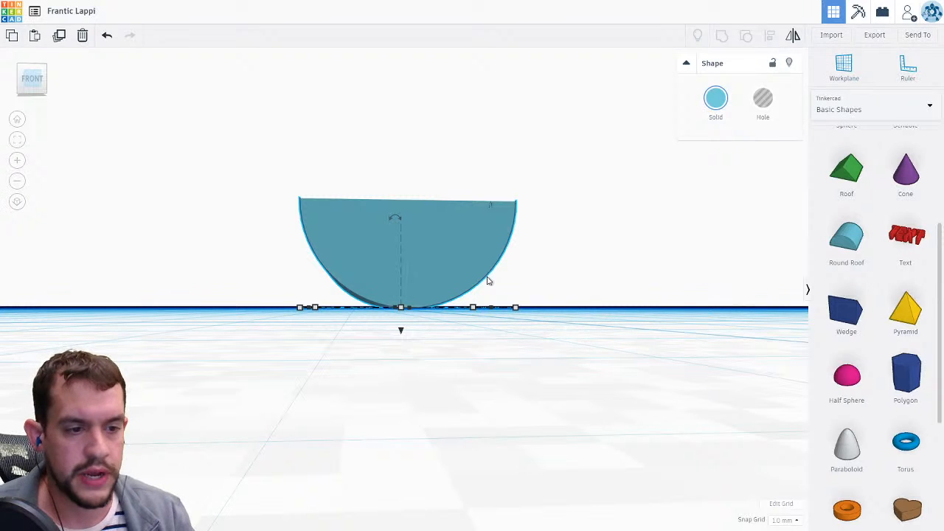
pyautogui.scroll(-1, 610, 317)
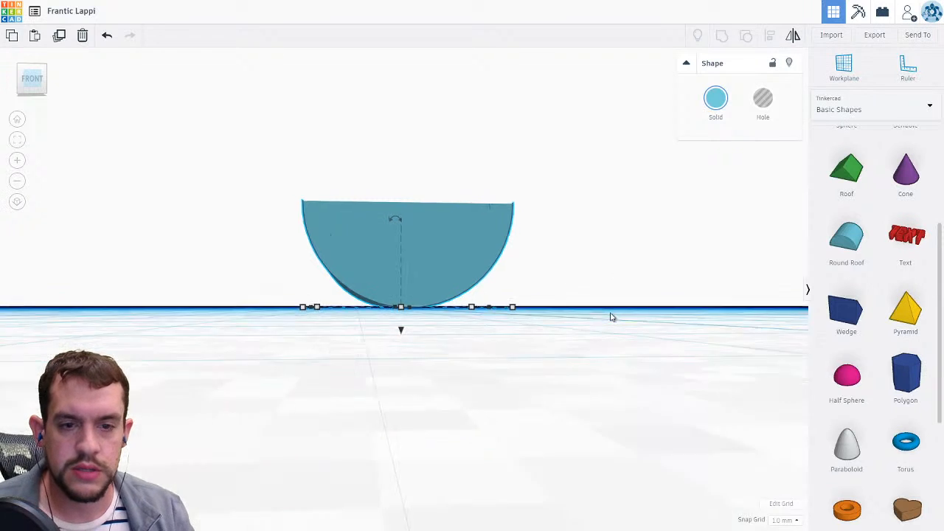
pyautogui.scroll(-2, 611, 317)
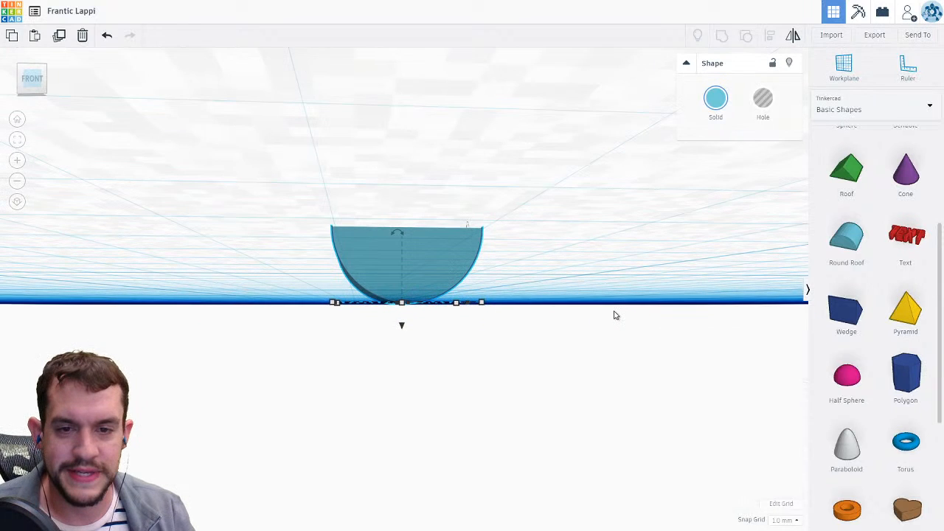
pyautogui.moveTo(614, 316); pyautogui.dragTo(604, 322, button='right')
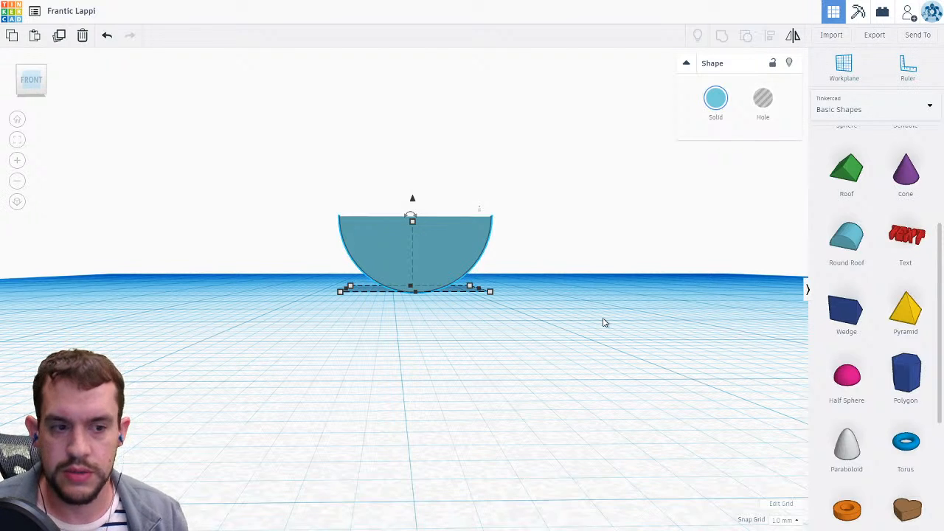
# Place a Wedge beside the upturned round roof and rotate it -90°.
pyautogui.click(854, 316)
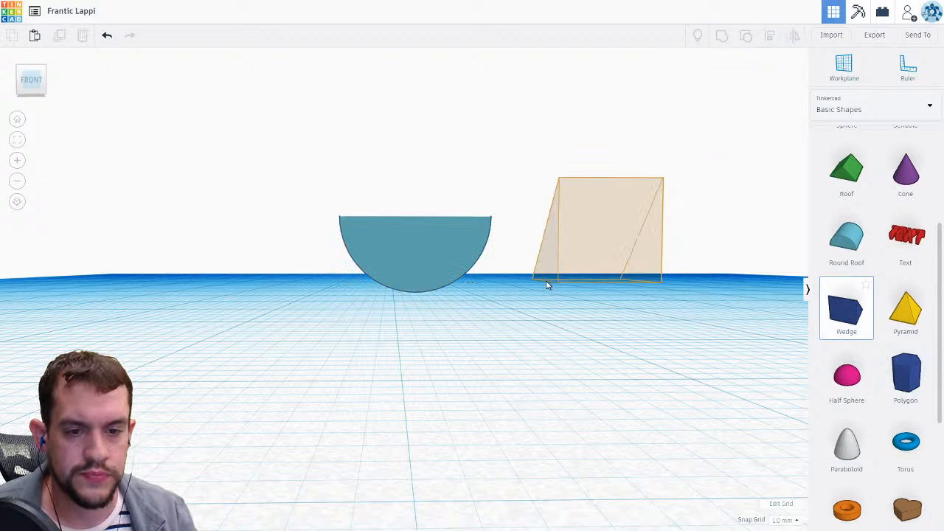
pyautogui.click(561, 291)
pyautogui.moveTo(612, 325); pyautogui.dragTo(609, 339, button='right')
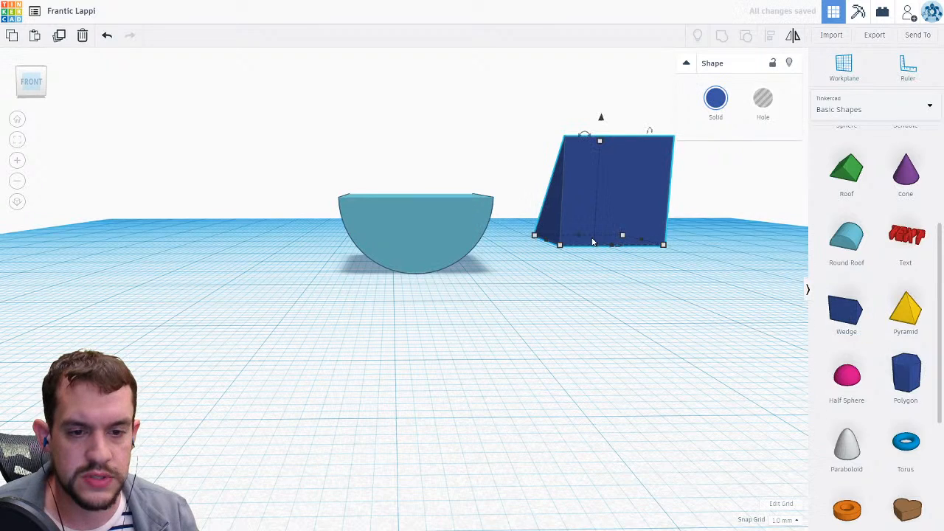
pyautogui.moveTo(591, 241); pyautogui.dragTo(602, 265)
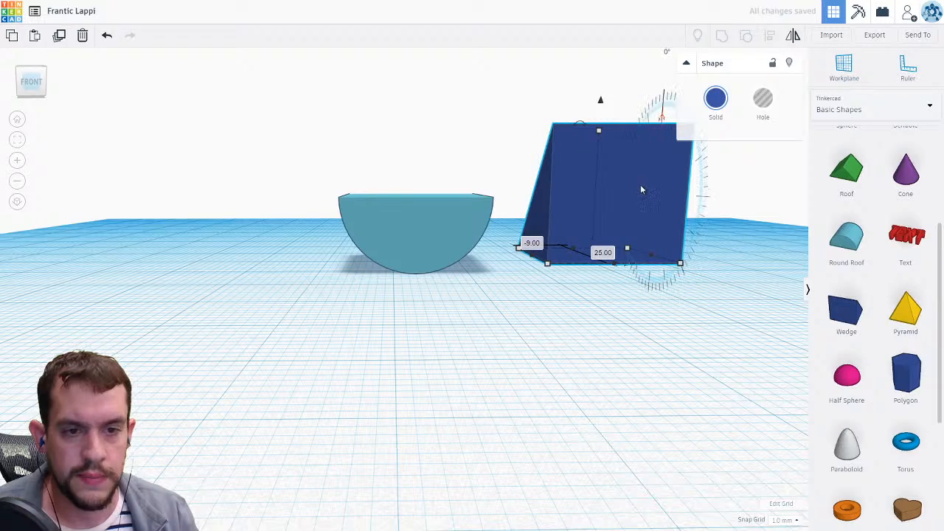
pyautogui.moveTo(636, 187); pyautogui.dragTo(615, 276)
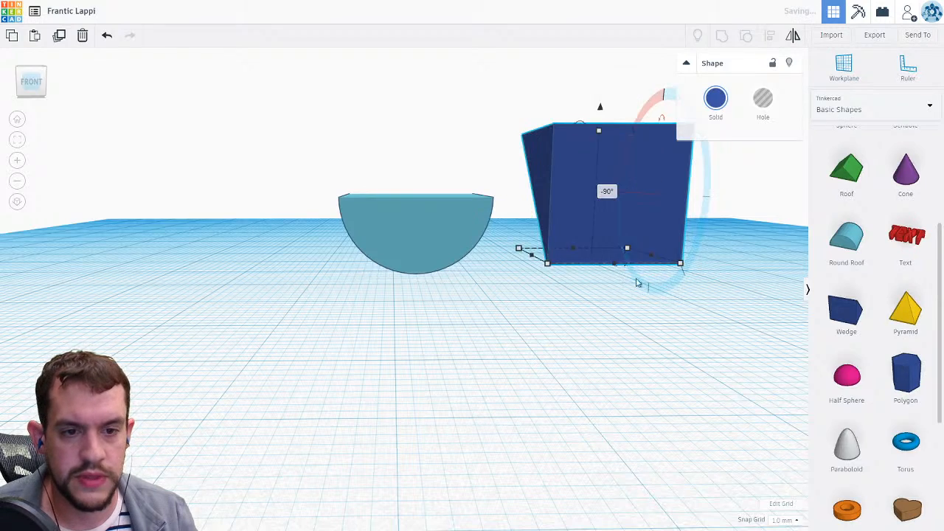
pyautogui.moveTo(636, 280); pyautogui.dragTo(485, 254, button='right')
# Select the rotated wedge and delete it.
pyautogui.click(336, 241)
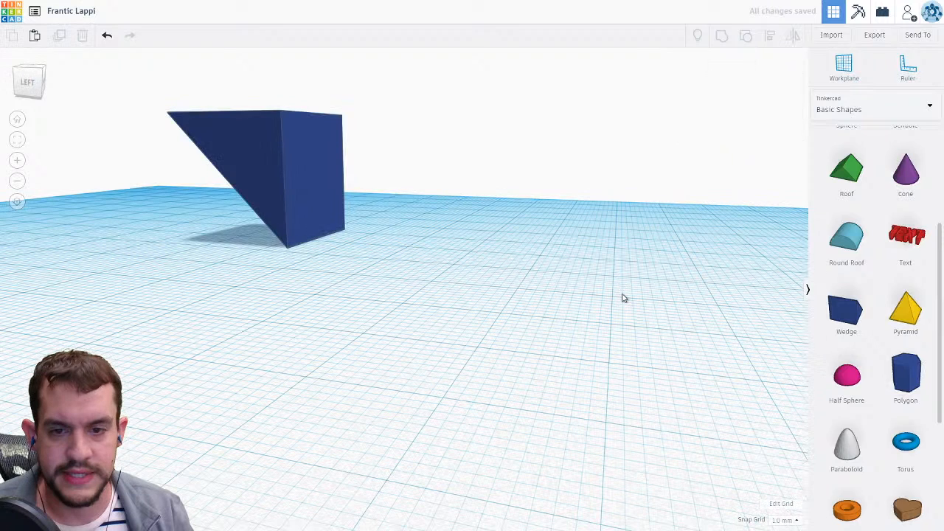
pyautogui.moveTo(622, 298); pyautogui.dragTo(224, 253, button='right')
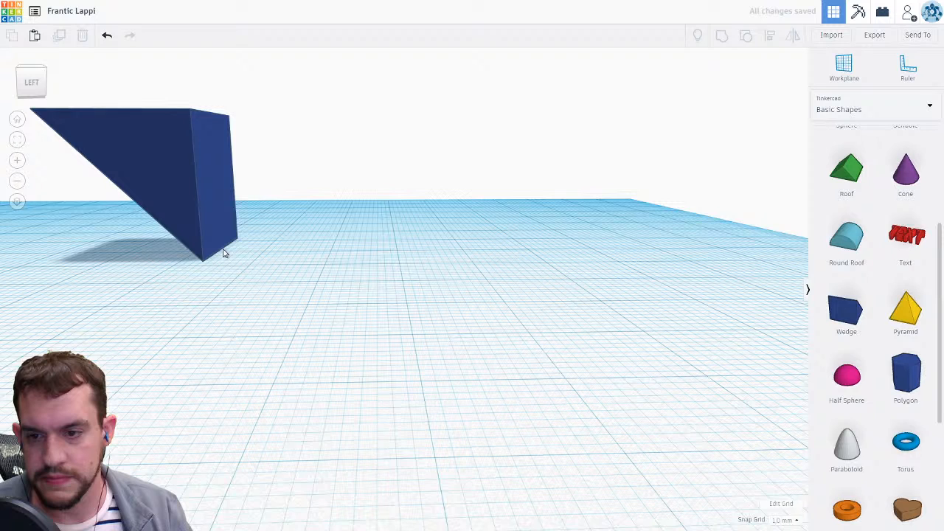
pyautogui.moveTo(224, 253); pyautogui.dragTo(383, 249, button='right')
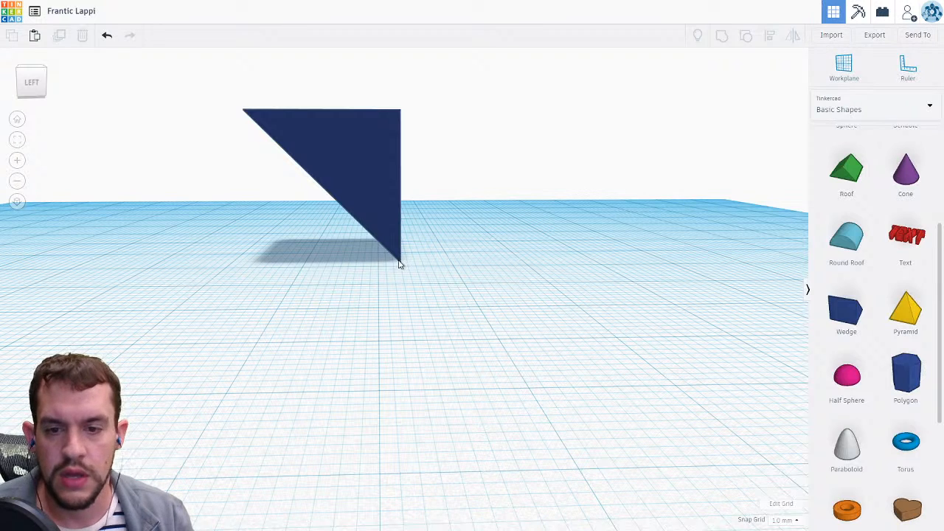
pyautogui.click(364, 205)
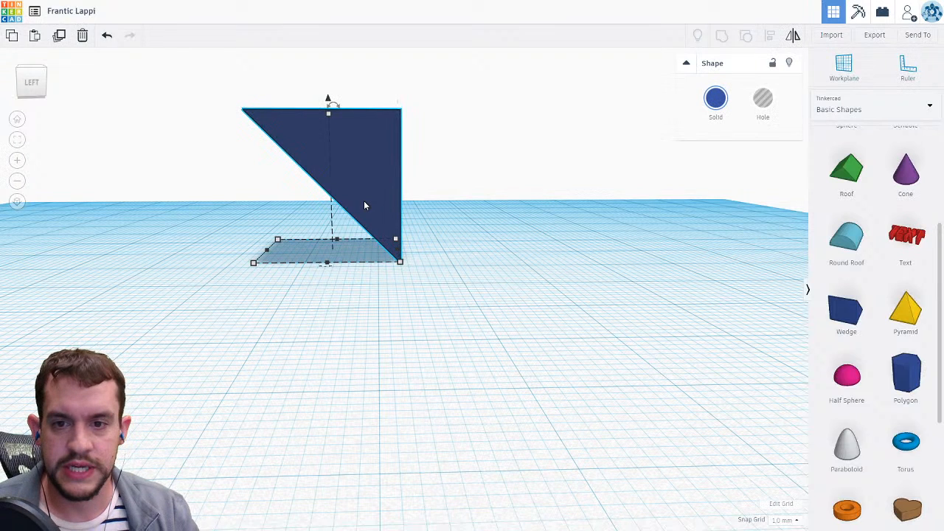
pyautogui.press('Delete')
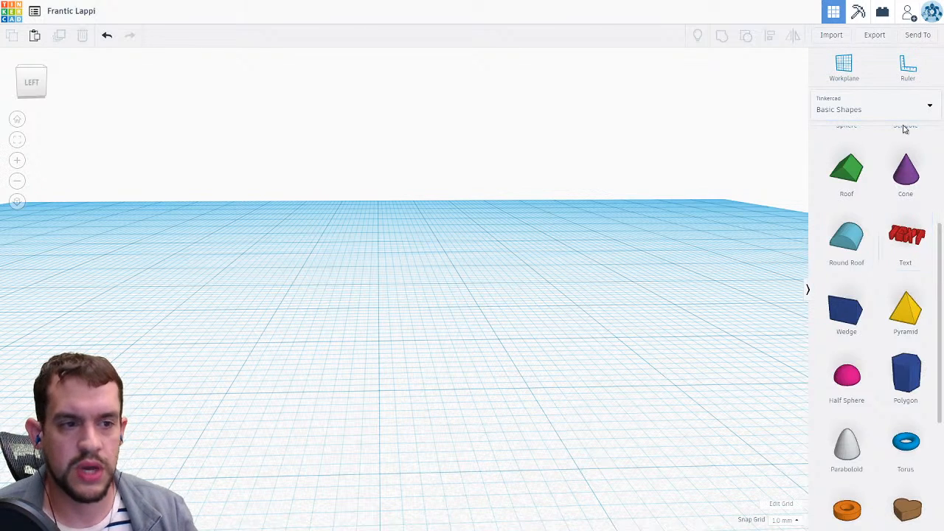
# Place a red Box on the workplane and resize it into a flat slab about 42 by 27 mm.
pyautogui.click(908, 110)
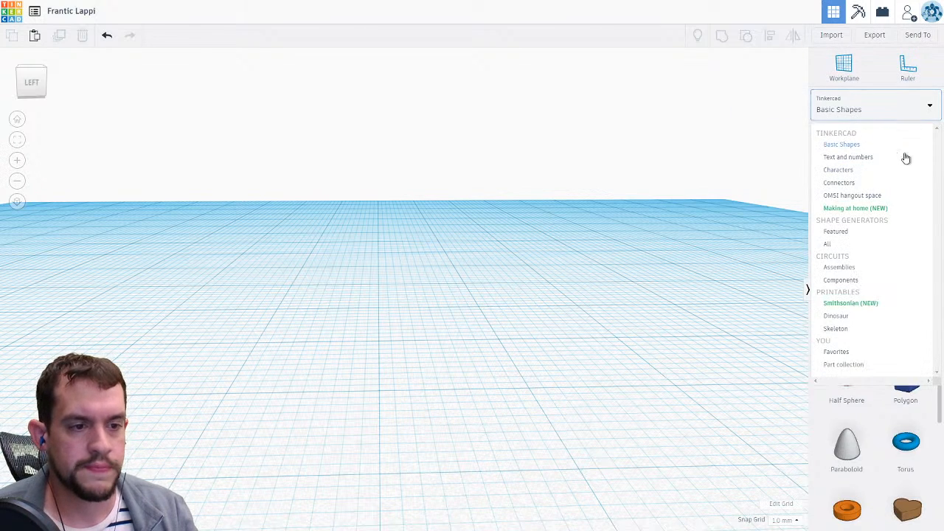
pyautogui.click(872, 404)
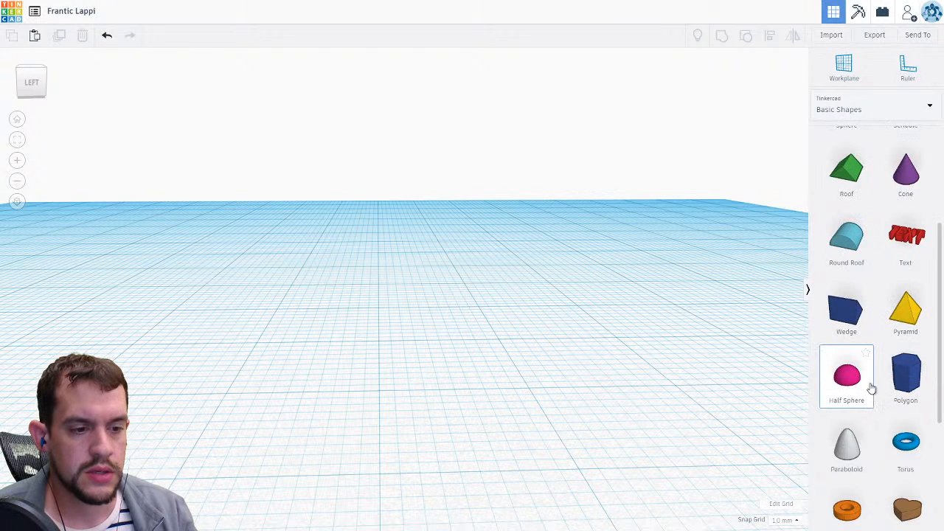
pyautogui.scroll(1, 879, 288)
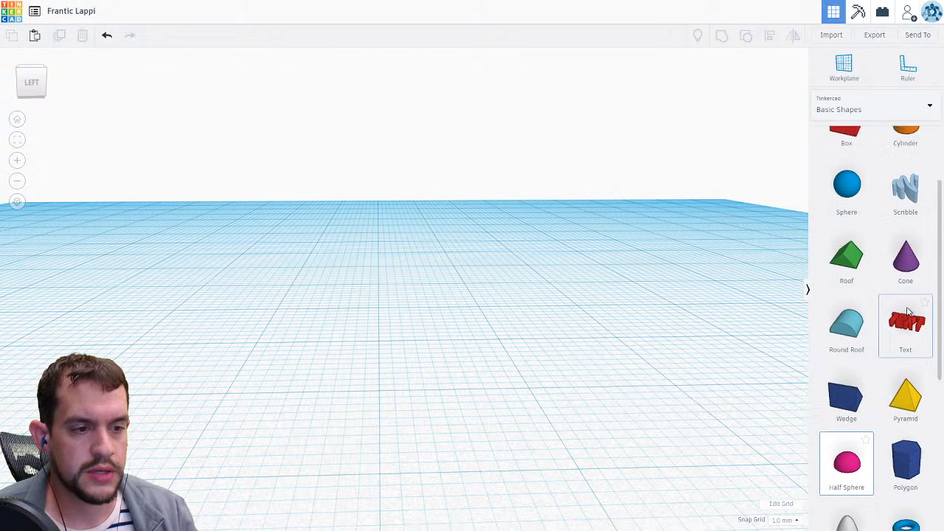
pyautogui.scroll(1, 909, 315)
pyautogui.click(848, 181)
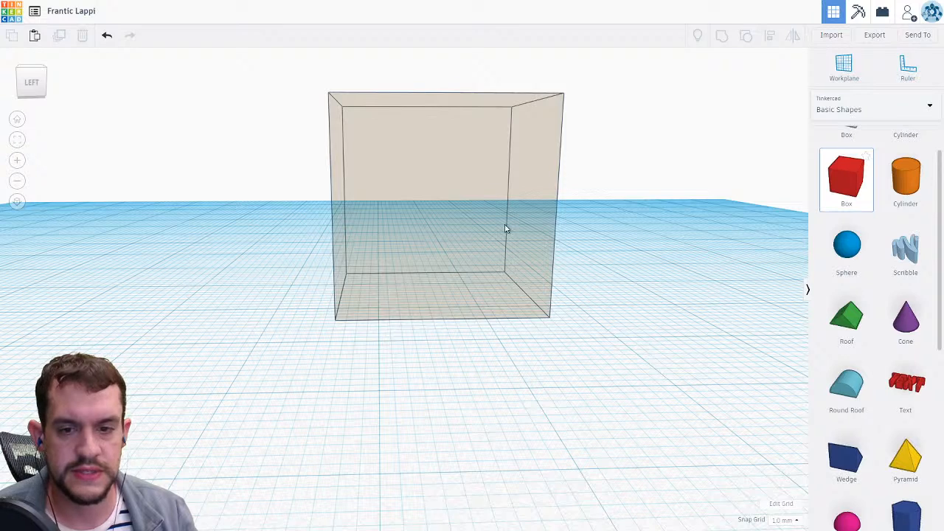
pyautogui.click(556, 155)
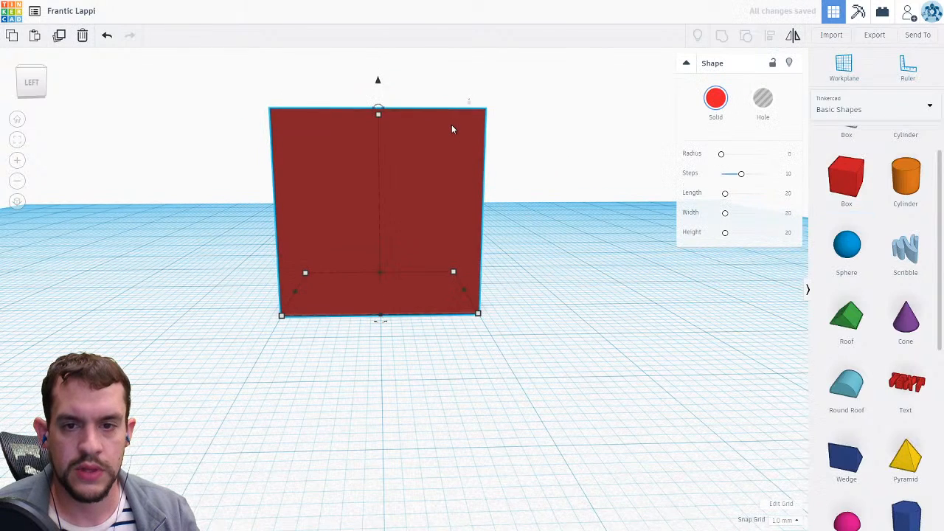
pyautogui.scroll(-1, 385, 154)
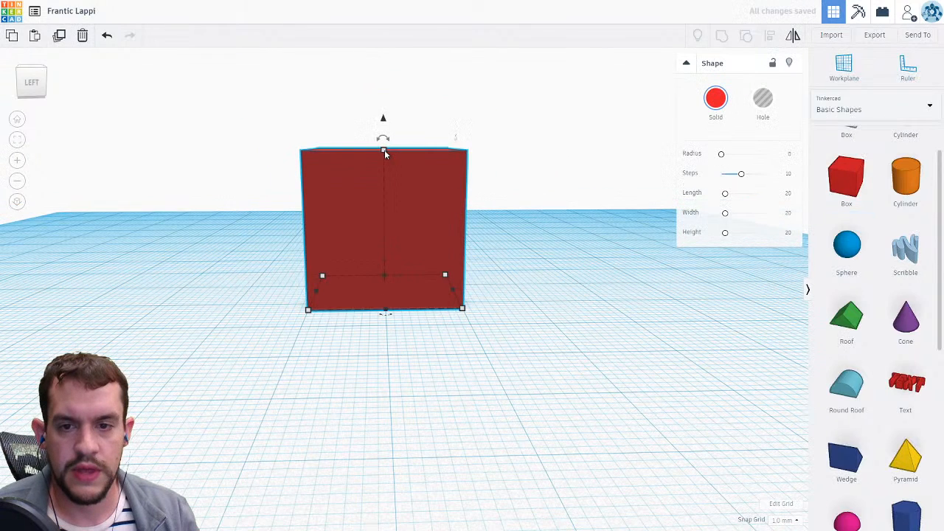
pyautogui.moveTo(384, 154); pyautogui.dragTo(483, 322)
pyautogui.moveTo(597, 326); pyautogui.dragTo(652, 324)
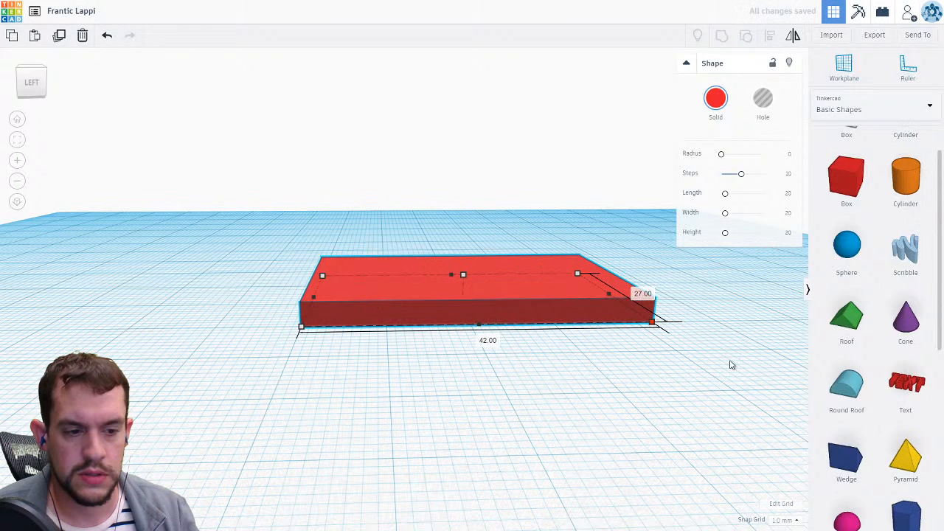
# Place a Text shape on the slab, rotate it 90° and set it into the middle of the slab.
pyautogui.moveTo(905, 382); pyautogui.dragTo(585, 322)
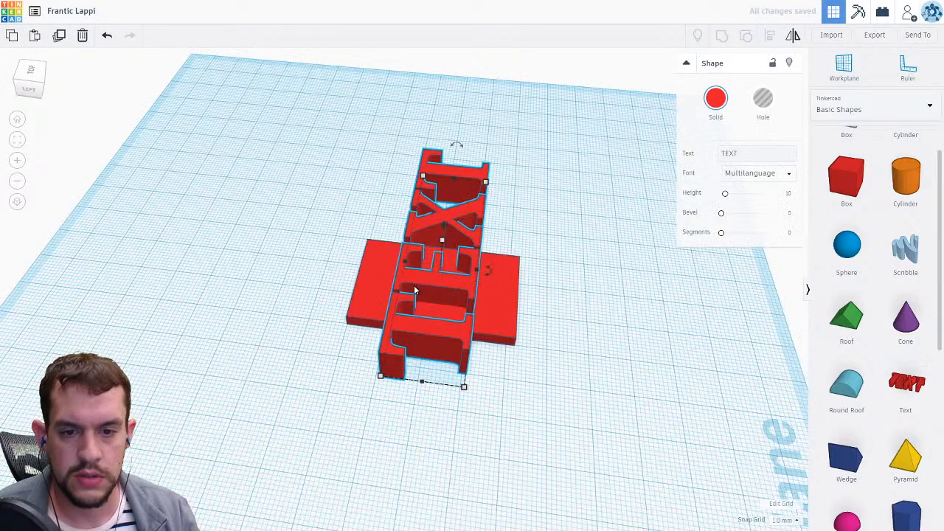
pyautogui.moveTo(456, 143); pyautogui.dragTo(470, 272)
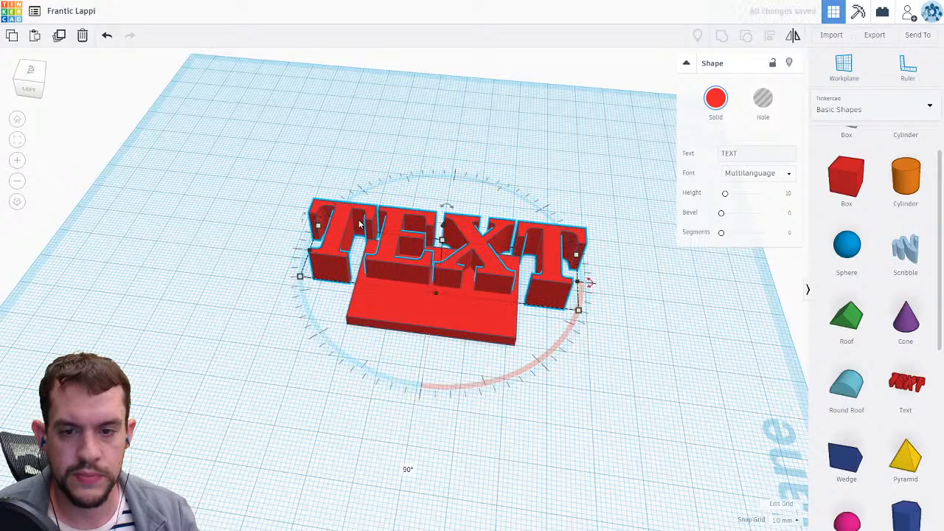
pyautogui.moveTo(360, 223); pyautogui.dragTo(445, 277)
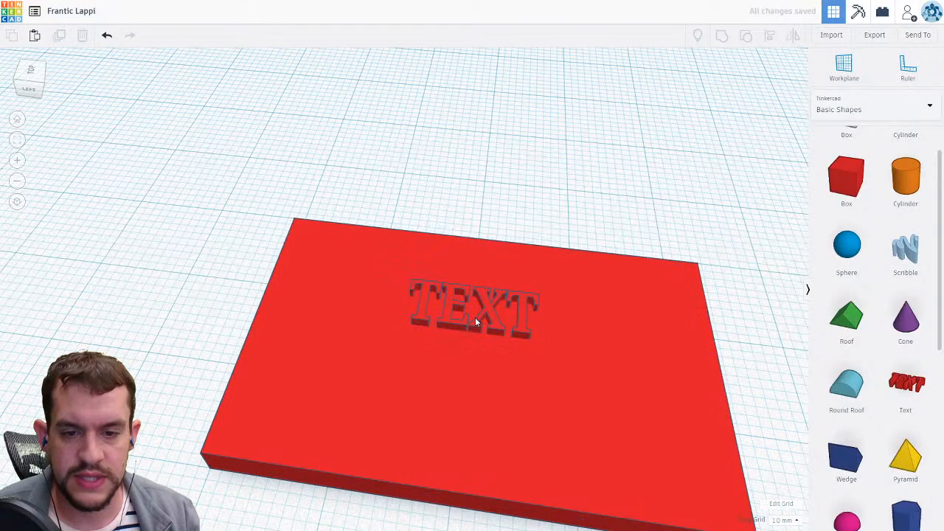
pyautogui.scroll(5, 475, 317)
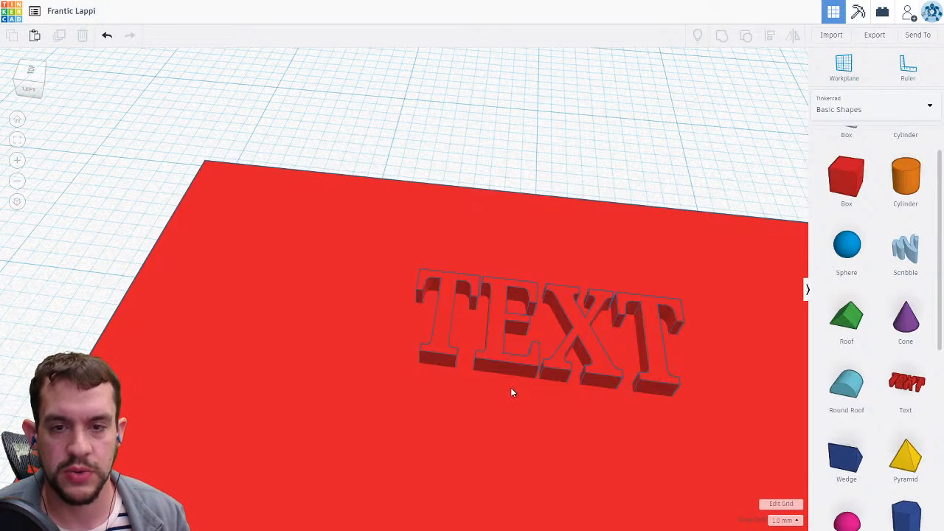
pyautogui.scroll(-5, 519, 385)
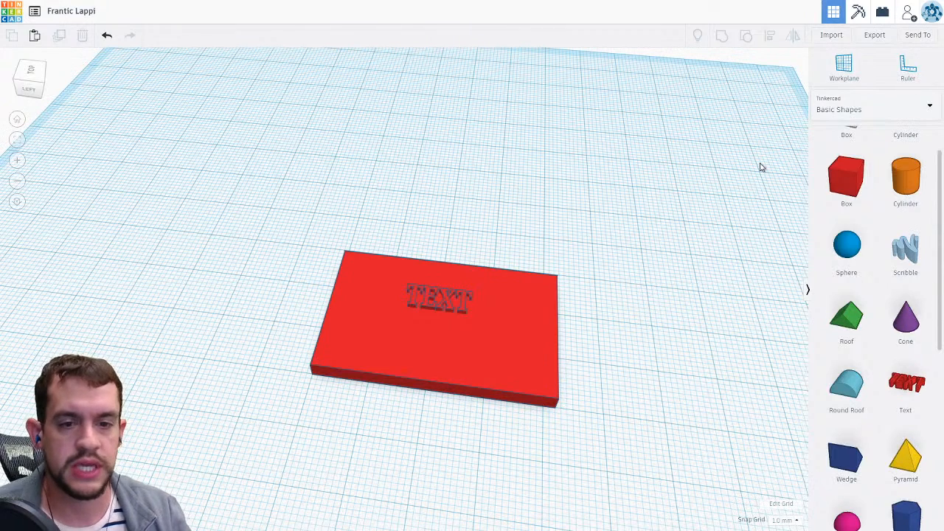
# Export the whole design as an .STL file for 3D printing.
pyautogui.click(874, 37)
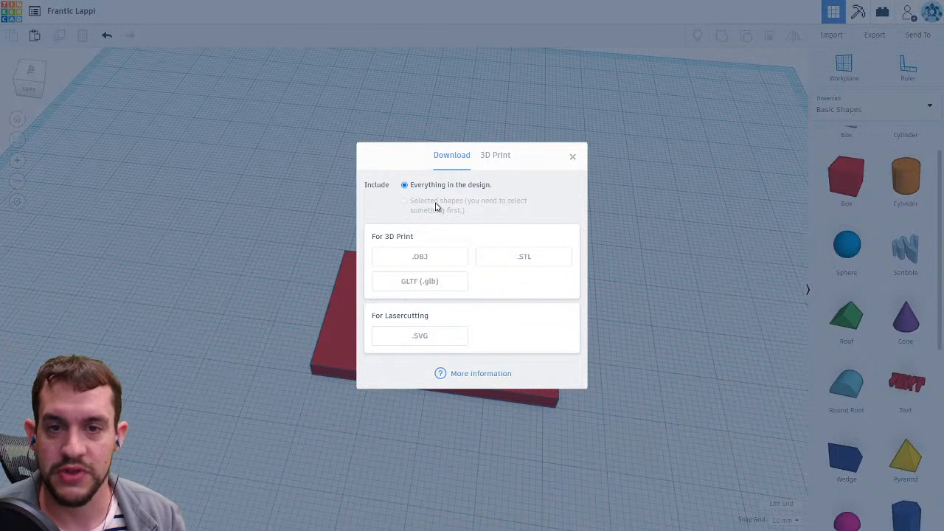
pyautogui.click(542, 264)
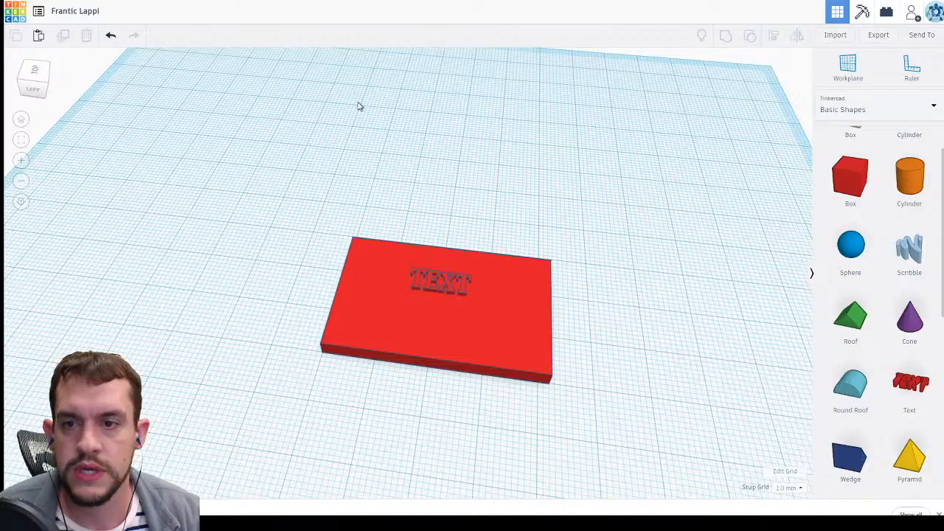
# Switch to the library website tab and scroll through the Maker Annex page's services and details.
pyautogui.press('F11')
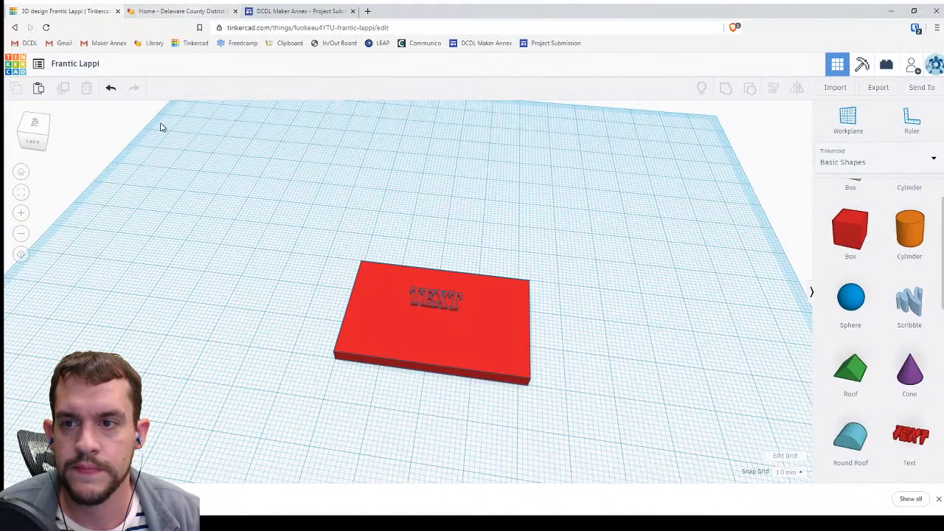
pyautogui.hotkey('ctrl', 'Tab')
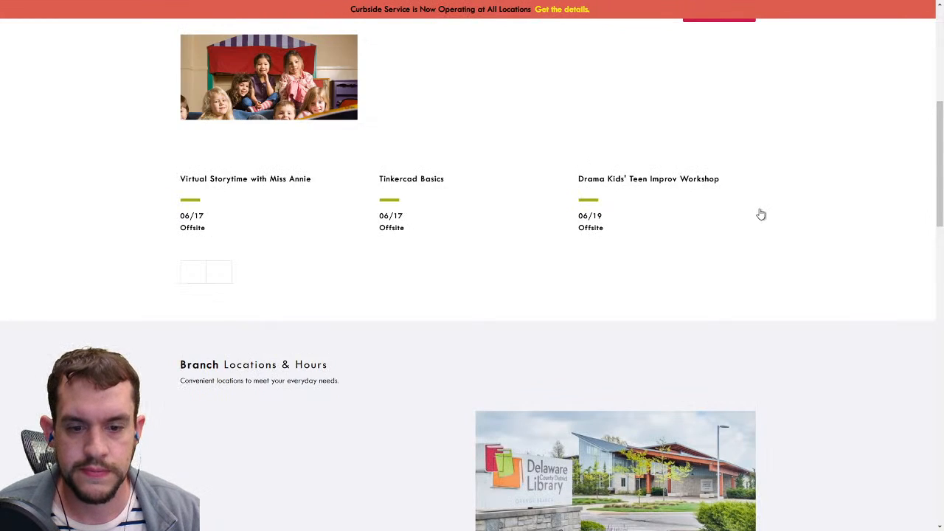
pyautogui.scroll(-2, 759, 214)
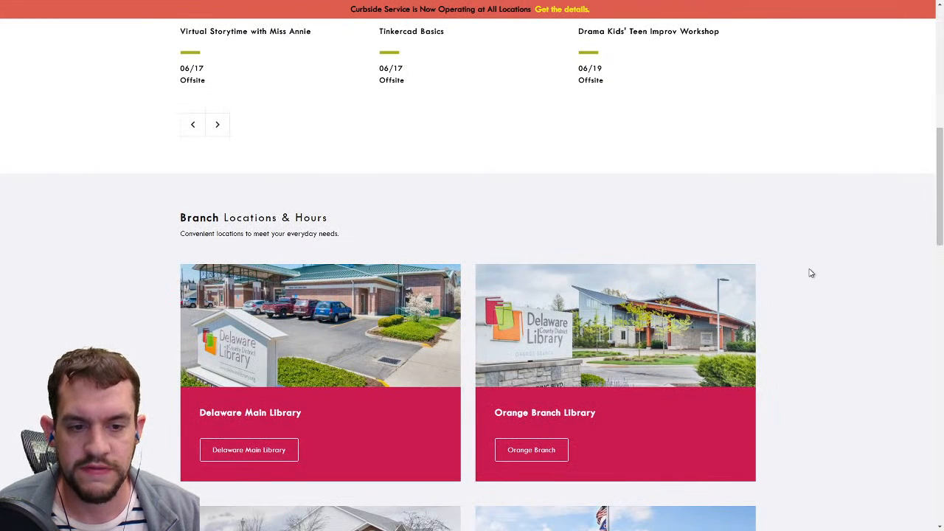
pyautogui.scroll(-4, 820, 272)
pyautogui.scroll(-3, 822, 276)
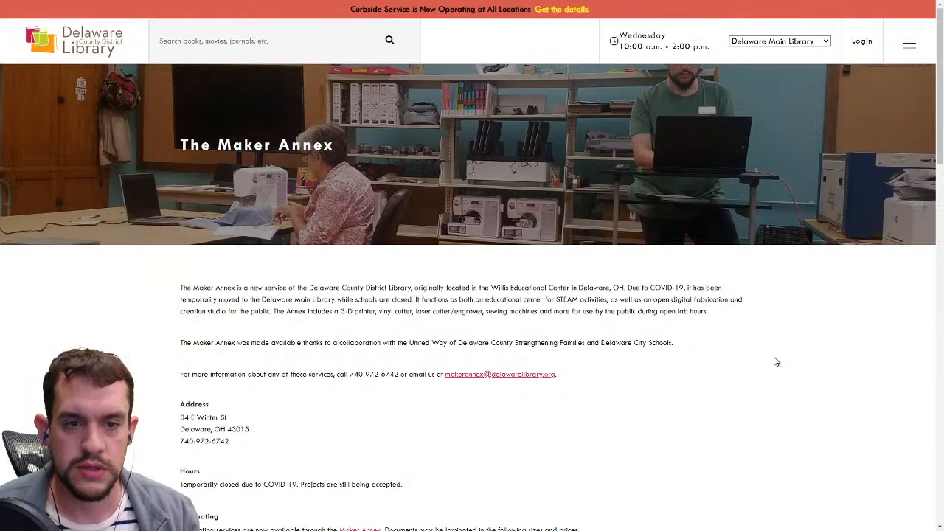
pyautogui.scroll(-2, 753, 402)
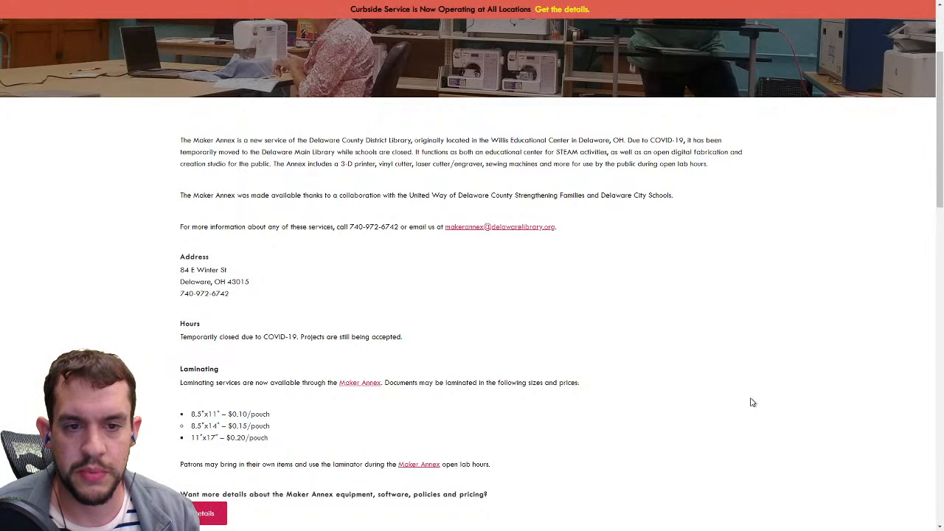
pyautogui.scroll(-2, 753, 402)
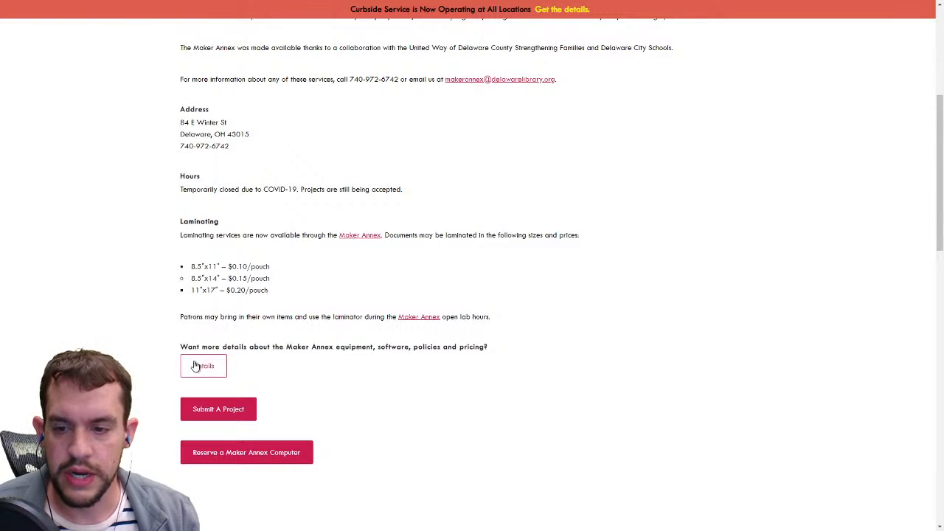
# Open the Maker Annex project submission form and choose 3D Printer as the project type.
pyautogui.click(219, 410)
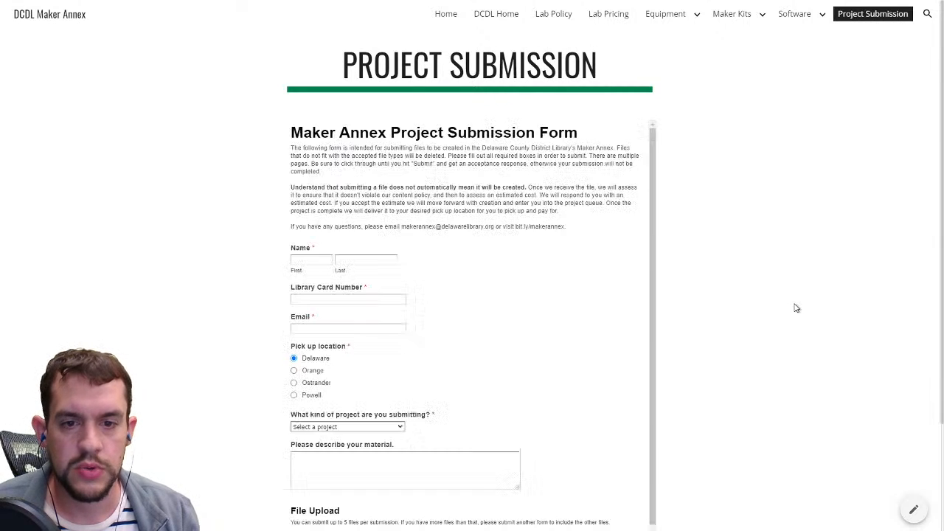
pyautogui.scroll(-2, 795, 308)
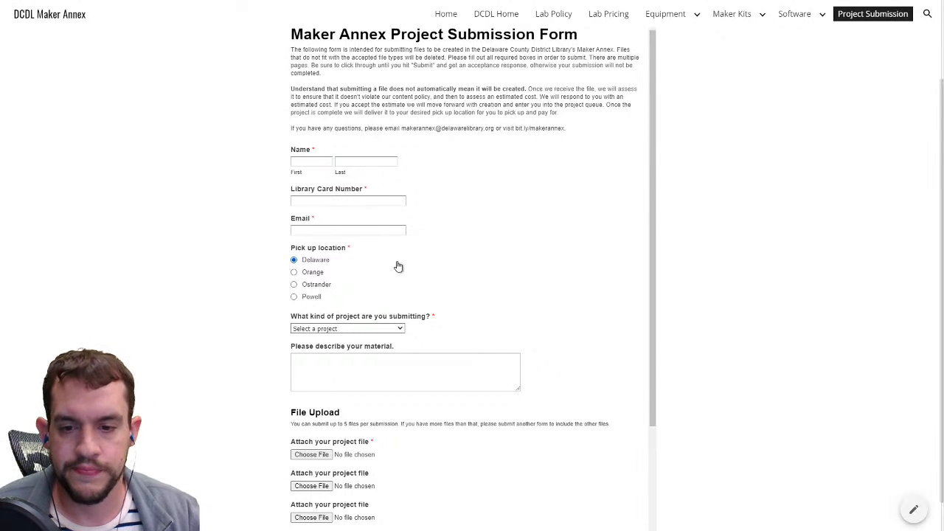
pyautogui.click(343, 329)
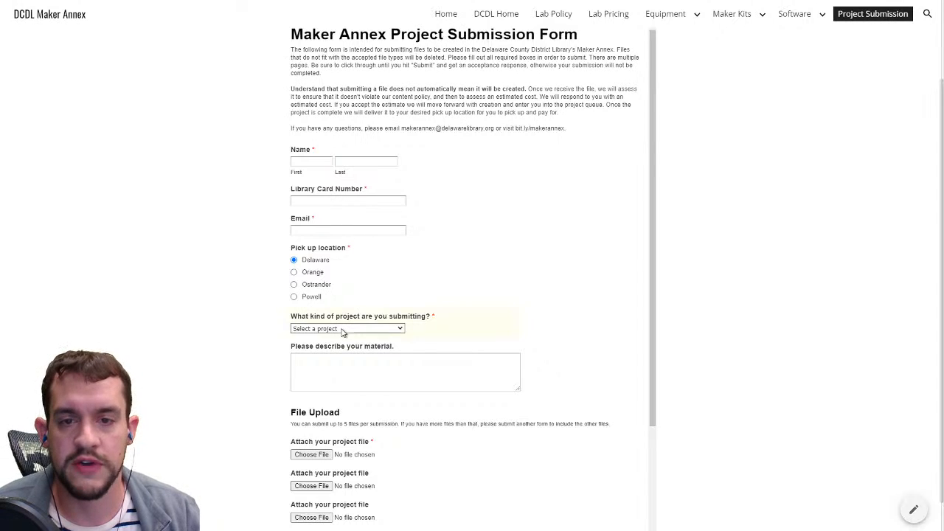
pyautogui.click(317, 366)
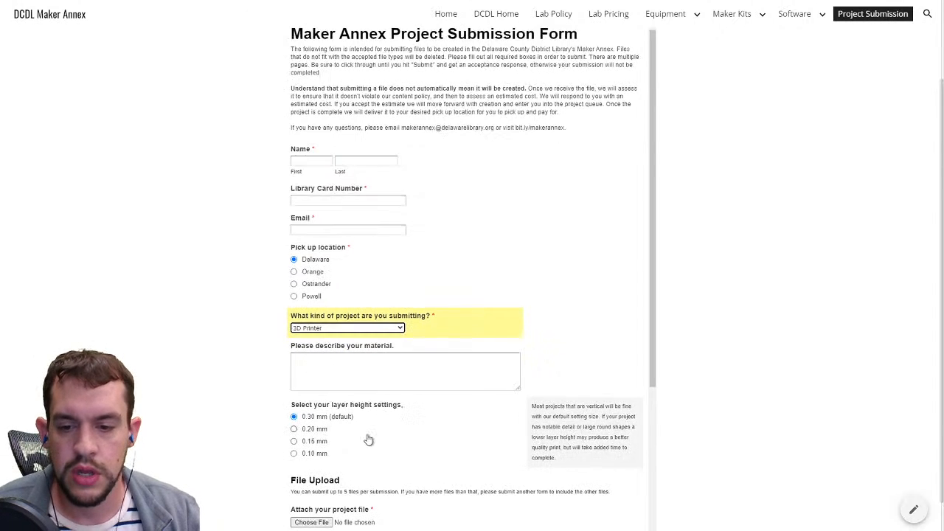
# Scroll through the form's layer height options, file upload fields and Notes box down to Submit.
pyautogui.scroll(-2, 361, 413)
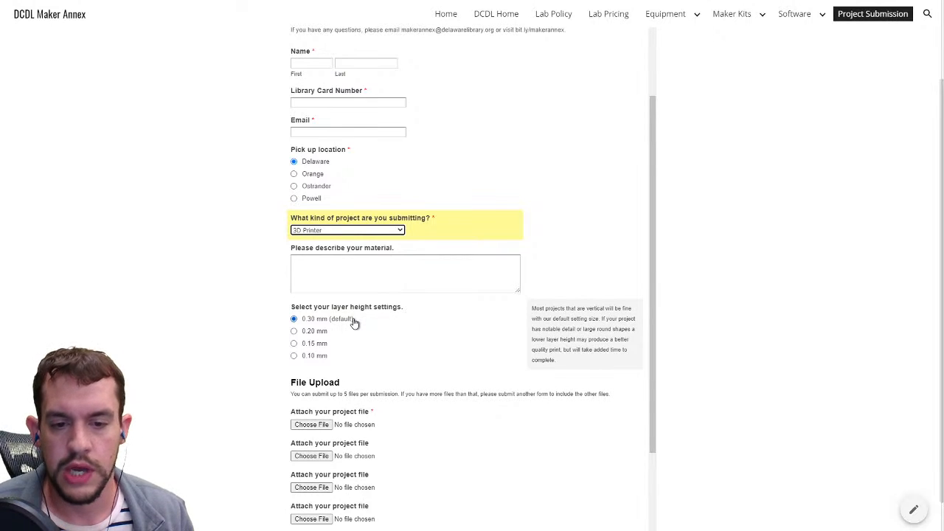
pyautogui.scroll(-3, 354, 322)
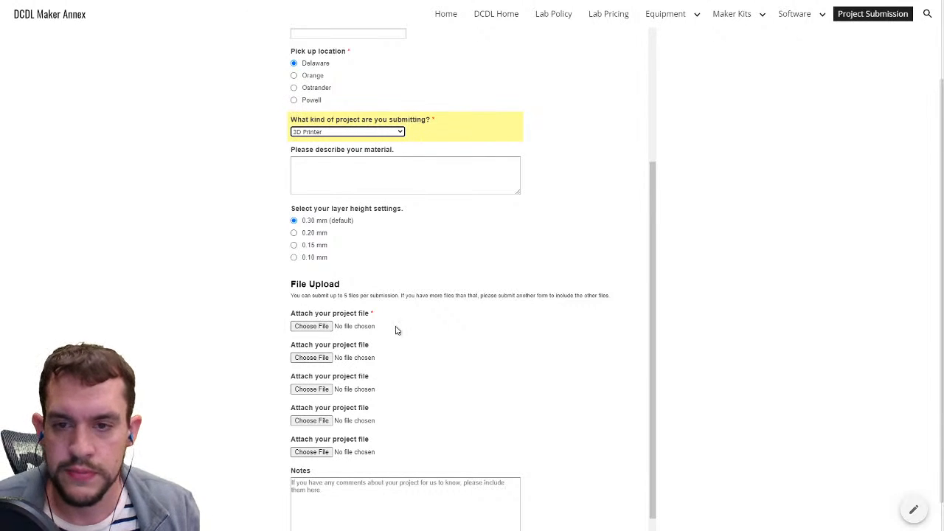
pyautogui.scroll(-1, 406, 329)
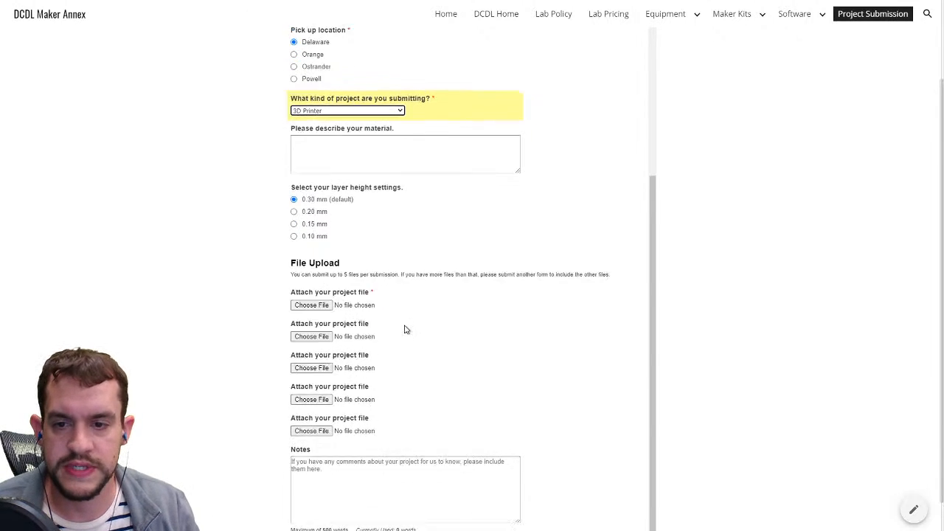
pyautogui.click(345, 460)
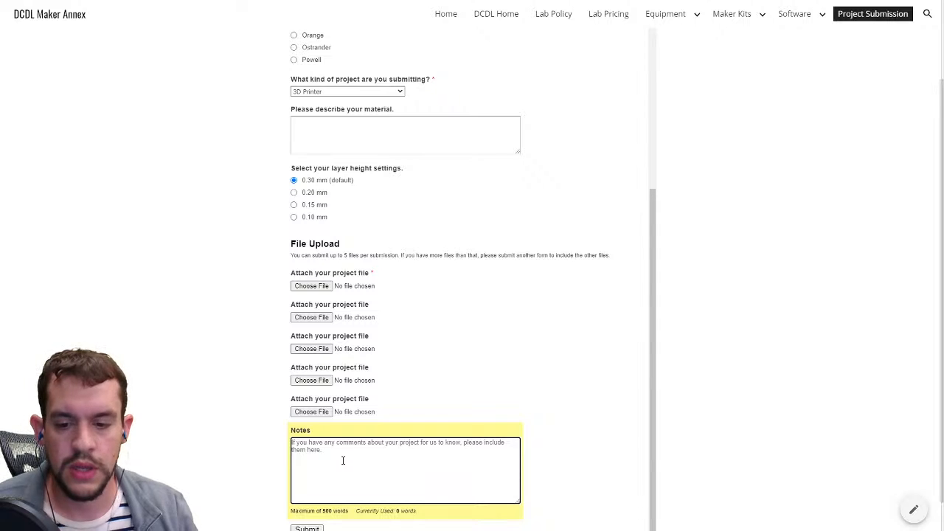
pyautogui.scroll(-1, 343, 460)
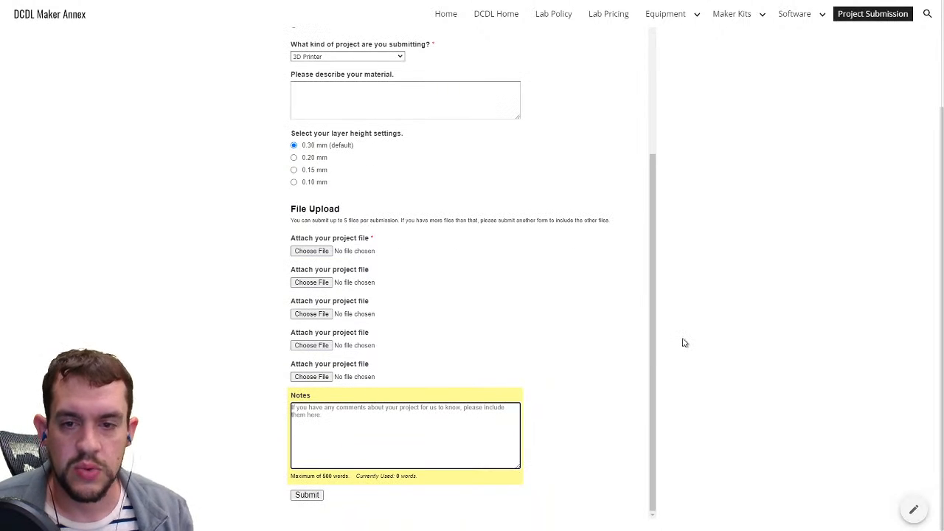